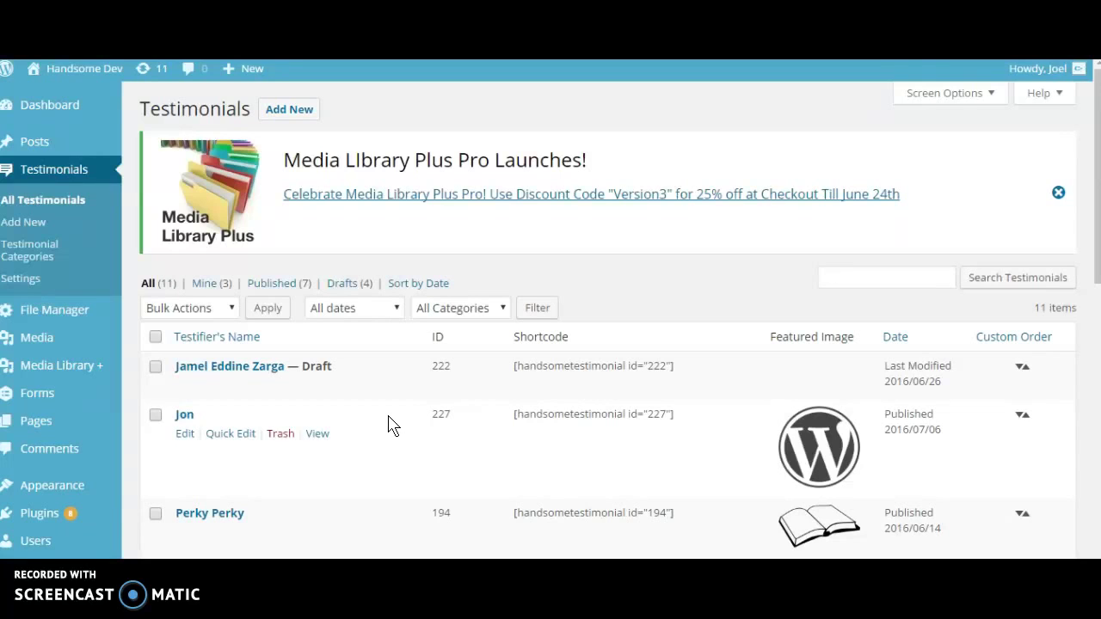
- Open the All Posts list showing the Customer Care post
click(399, 418)
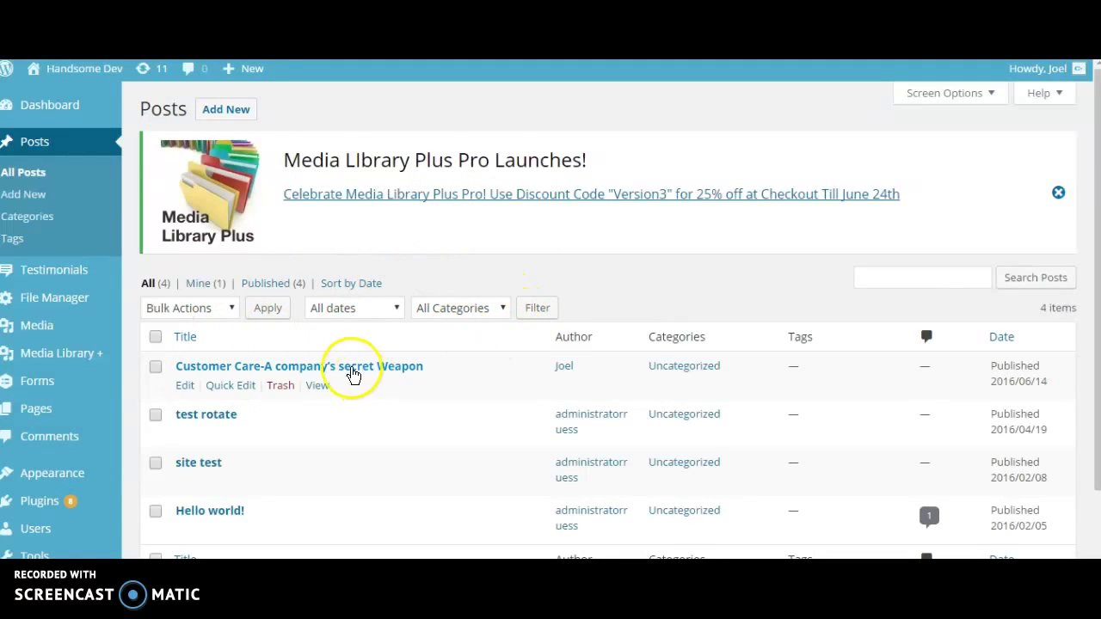
mouse_move(189, 396)
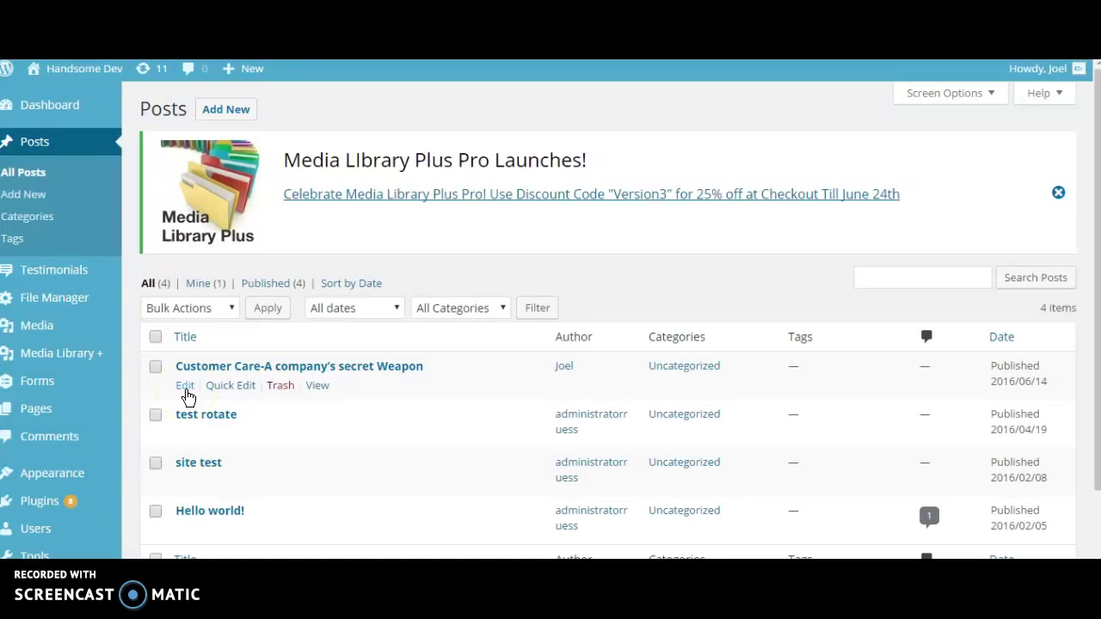
- Open the Customer Care post in the editor and scroll to its end
click(187, 391)
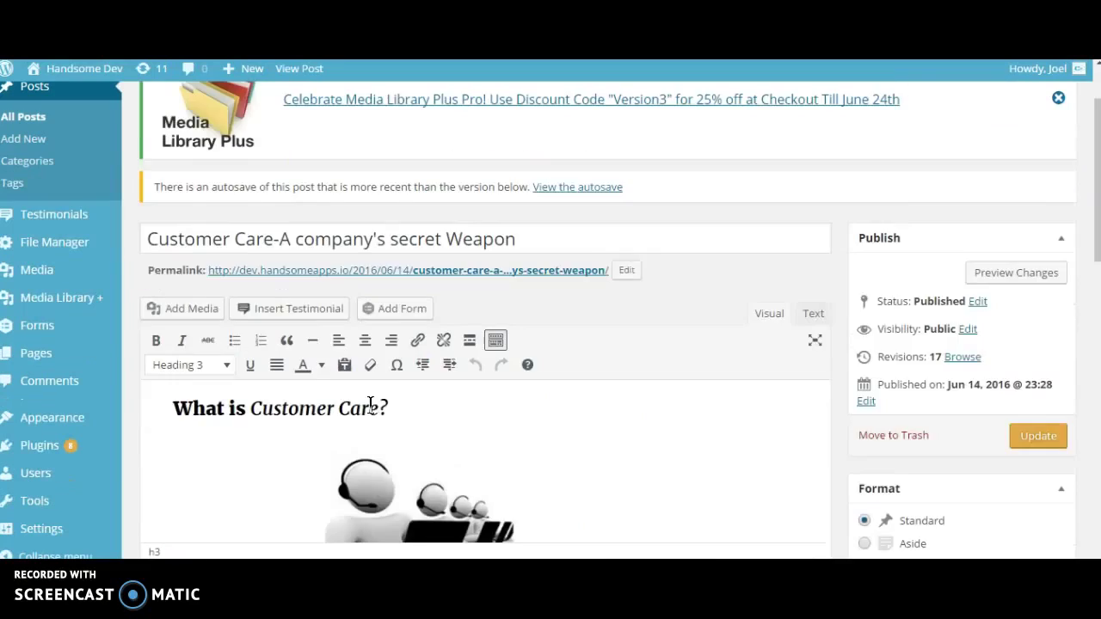
scroll(371, 413, down, 3)
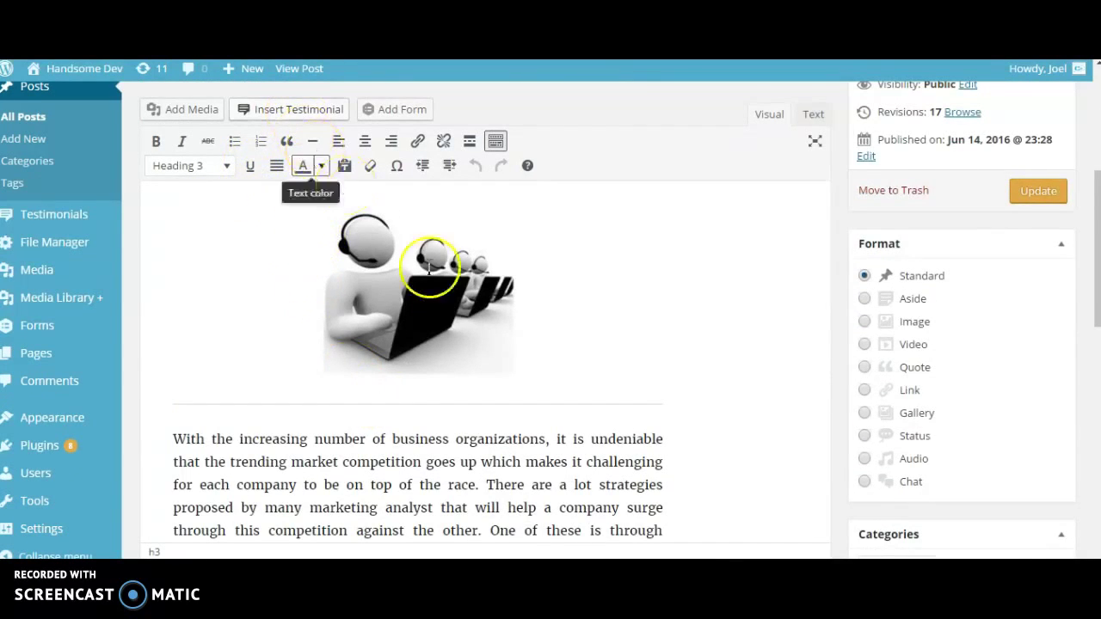
scroll(440, 292, down, 3)
scroll(430, 295, down, 3)
scroll(428, 291, up, 1)
scroll(430, 296, up, 8)
scroll(428, 301, down, 5)
scroll(419, 310, down, 5)
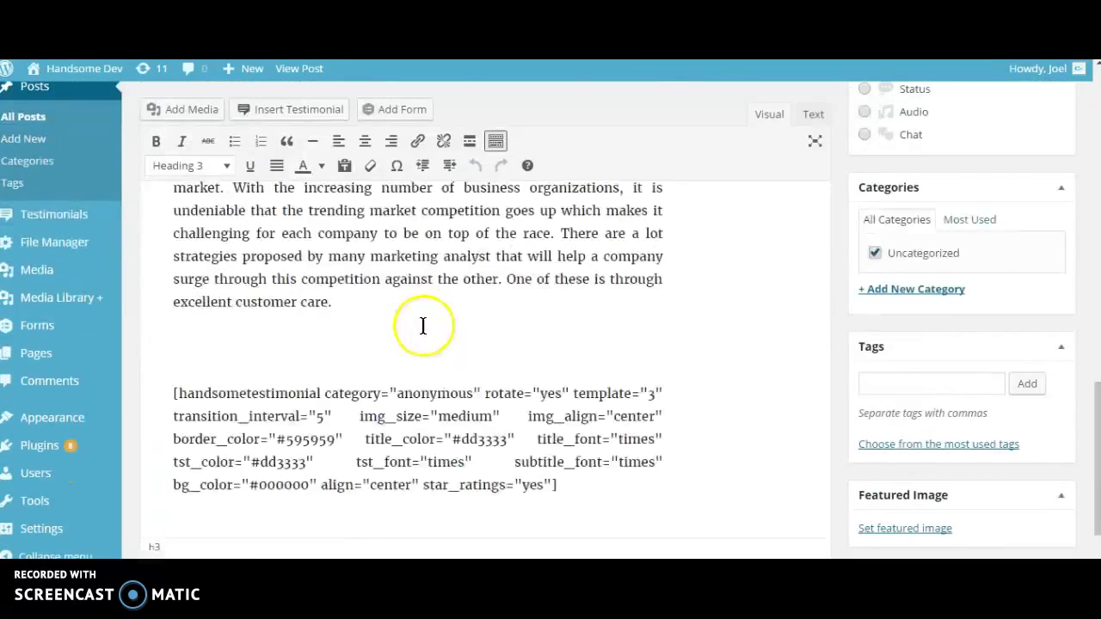
- Delete the old handsometestimonial shortcode, leaving an empty paragraph after the text
click(197, 344)
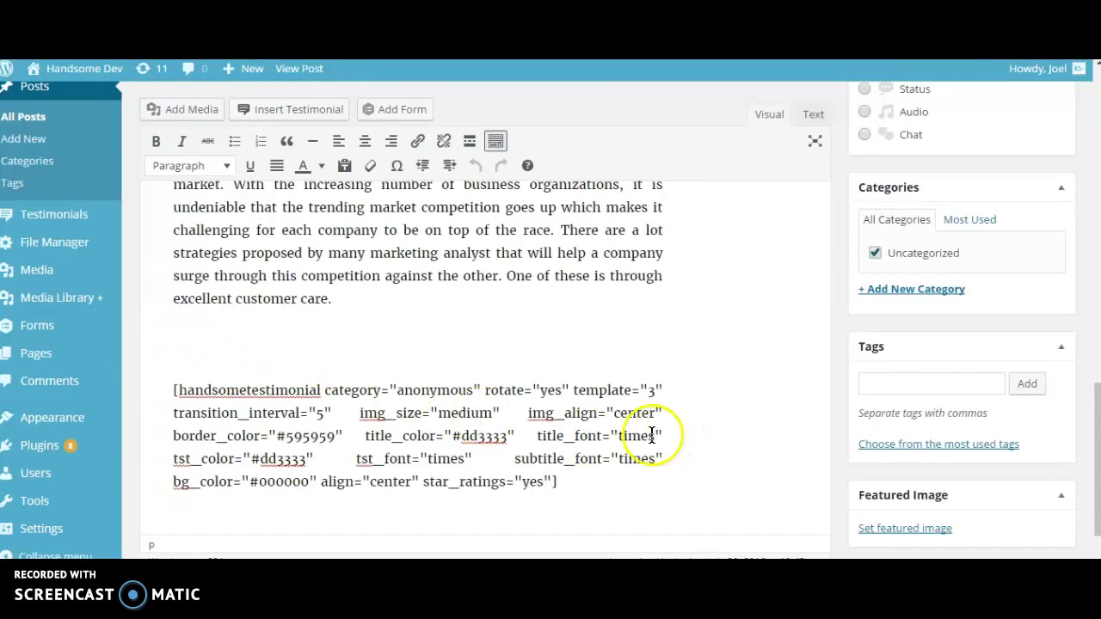
triple_click(567, 483)
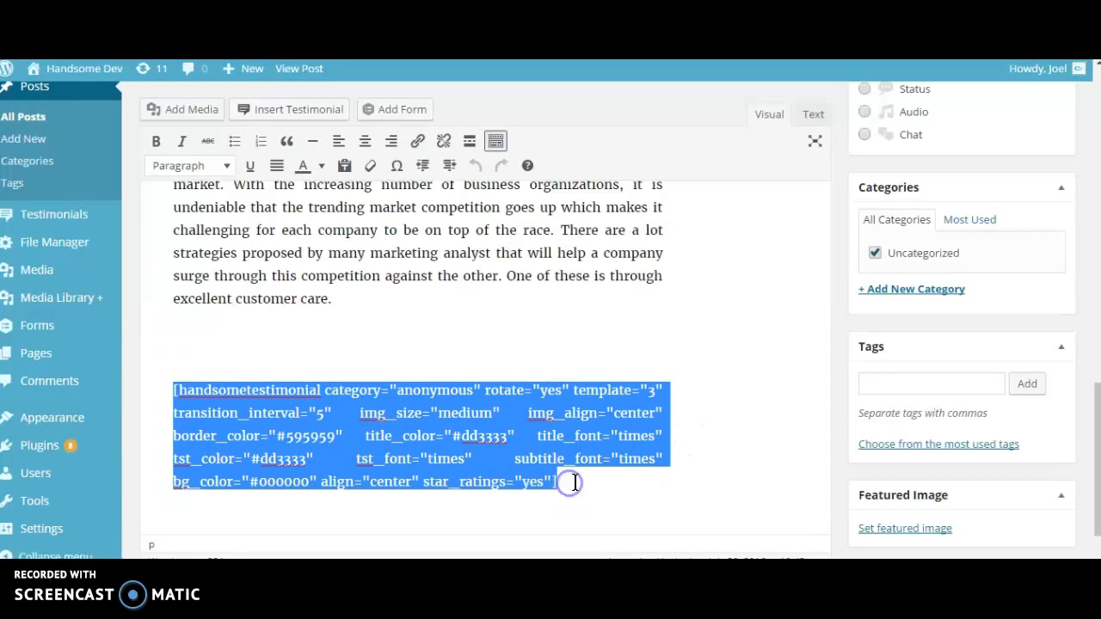
key(BackSpace)
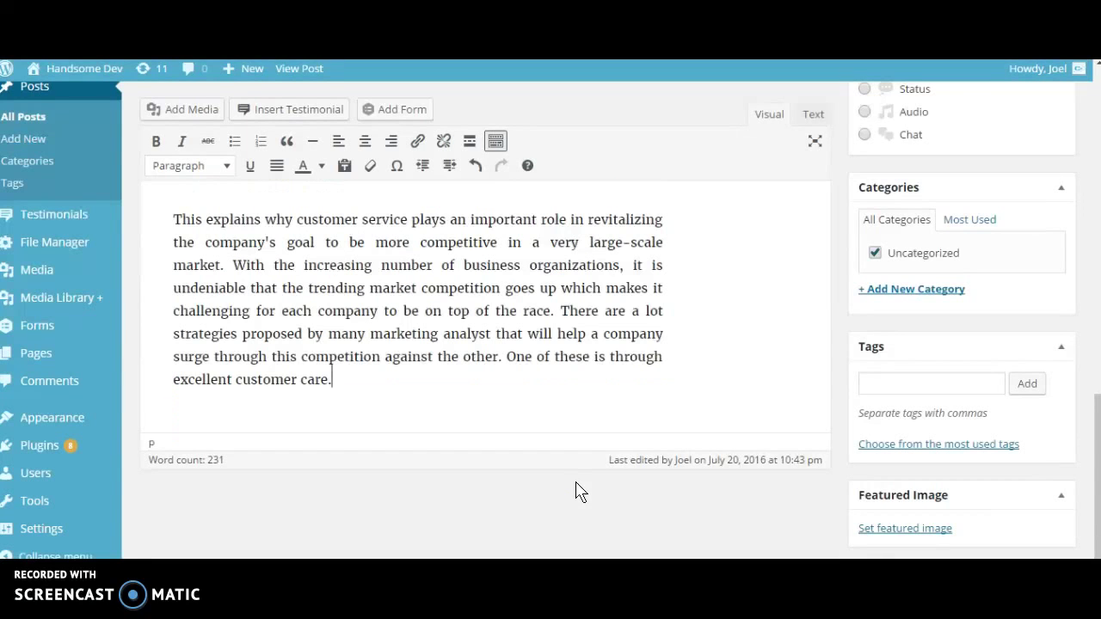
key(Return)
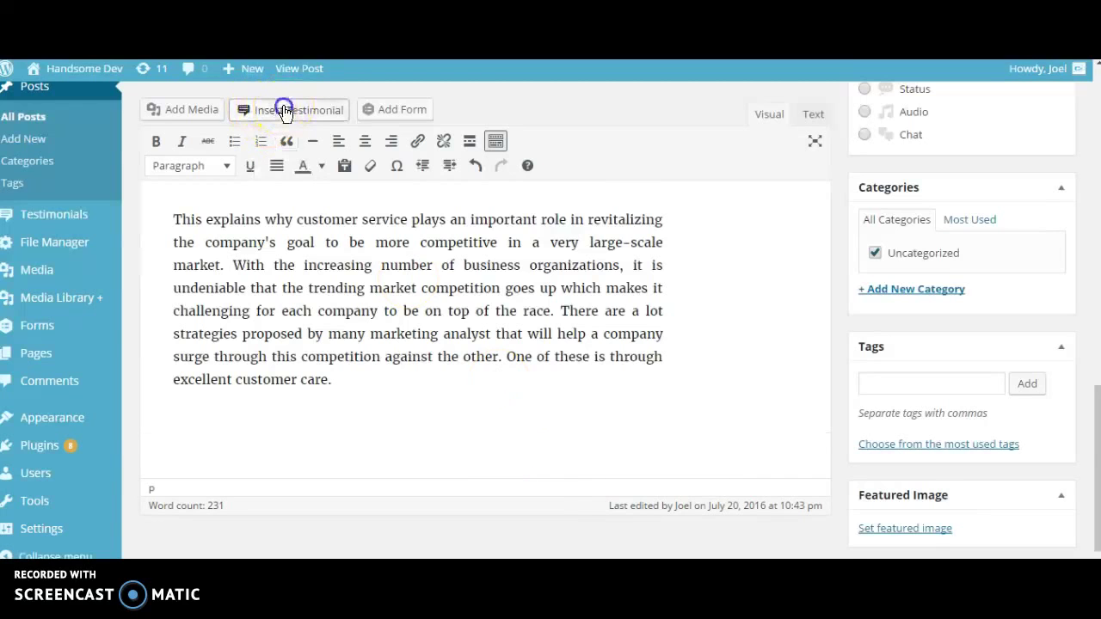
- Open the Testimonial Pro shortcode generator and choose the single Xerxes testimonial
click(283, 109)
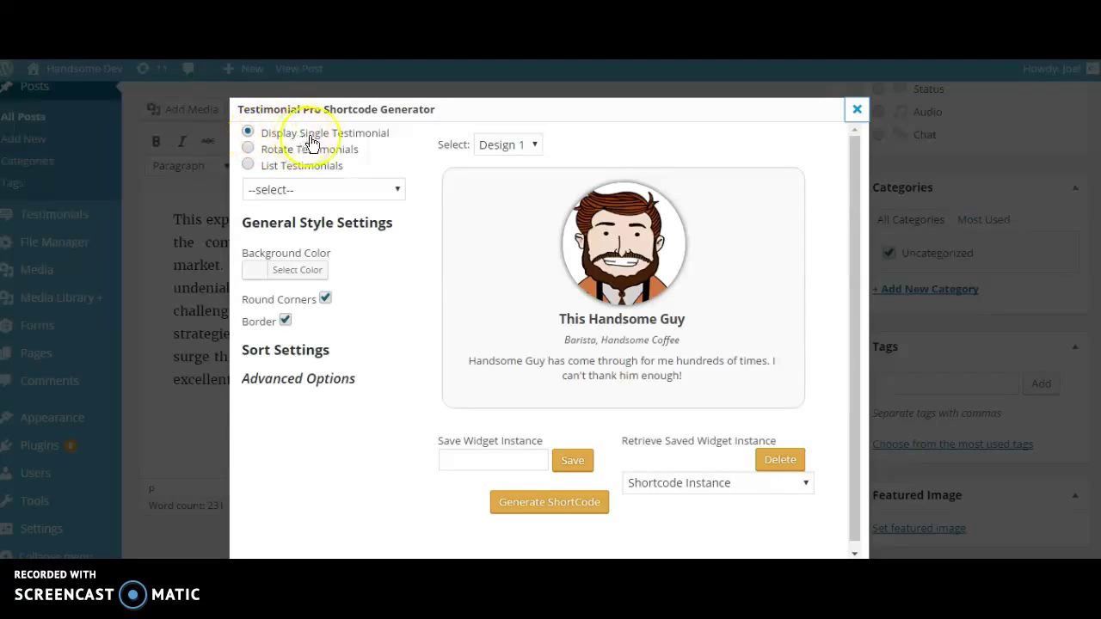
click(311, 191)
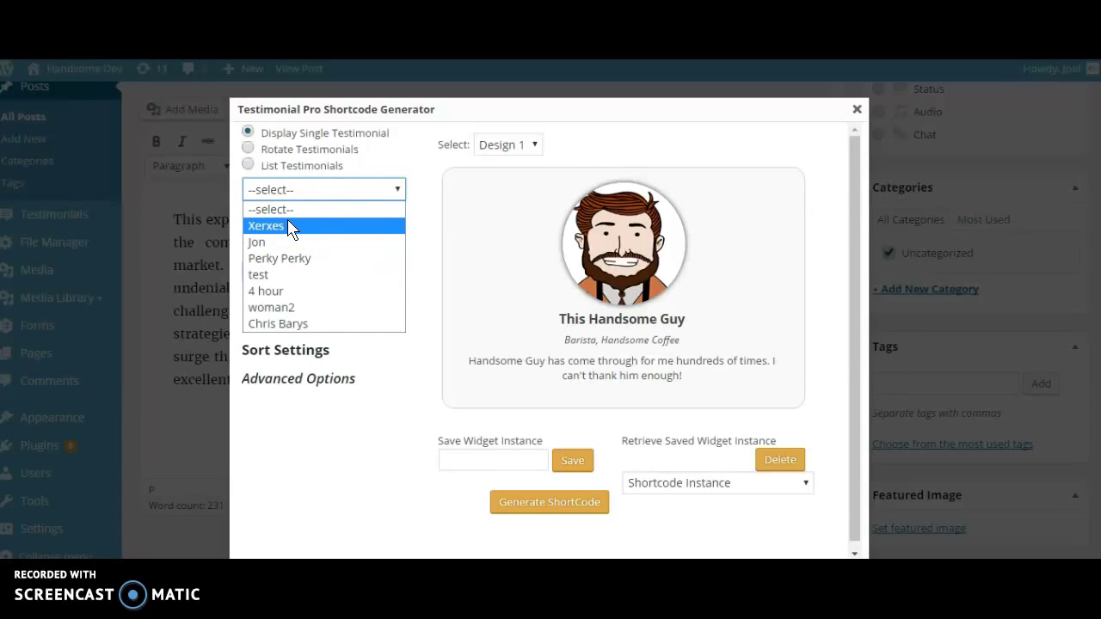
click(278, 226)
click(378, 254)
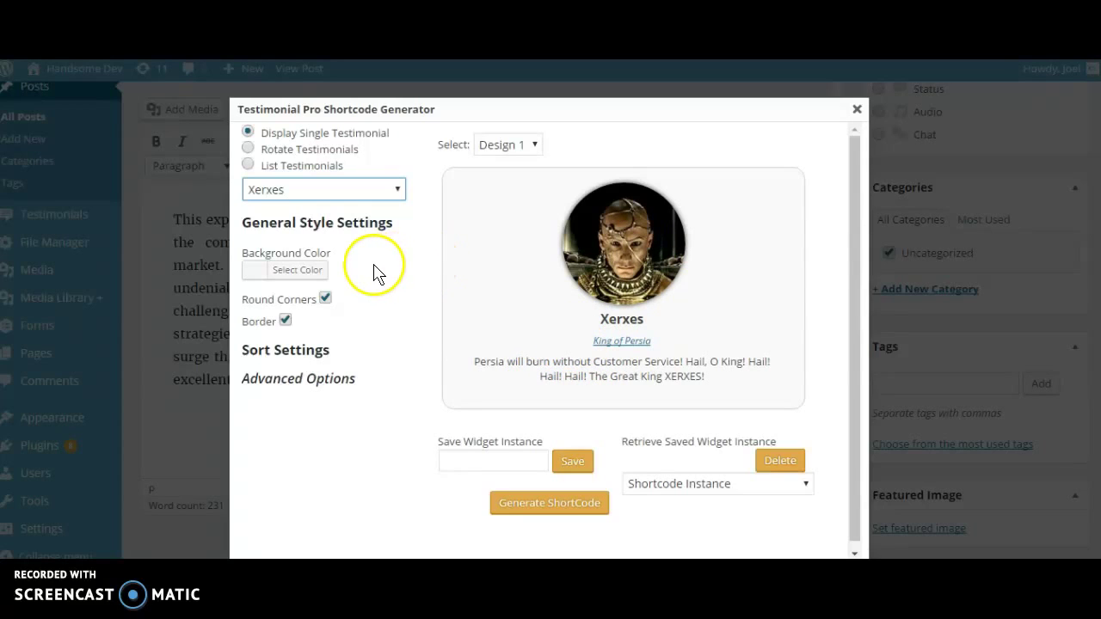
- Set the testimonial background colour to black
click(296, 277)
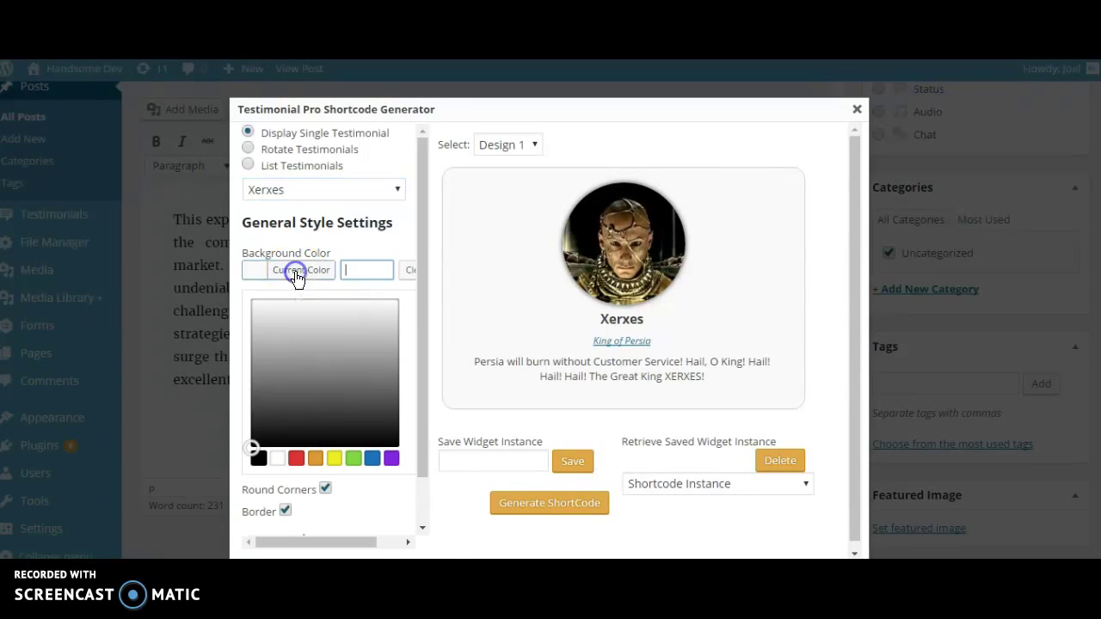
click(258, 459)
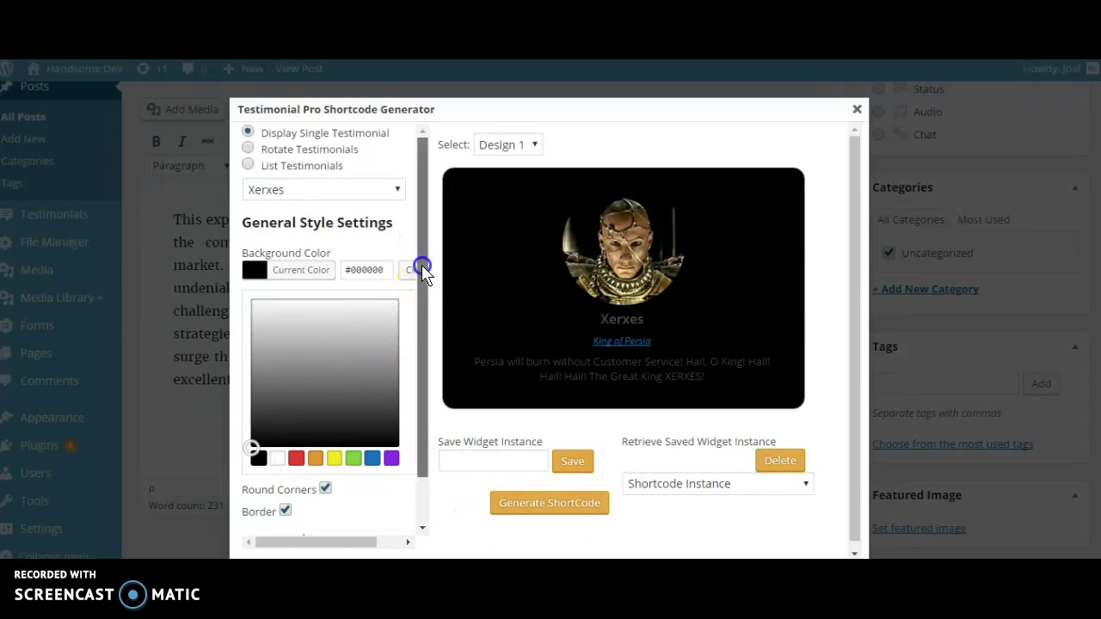
scroll(422, 274, down, 2)
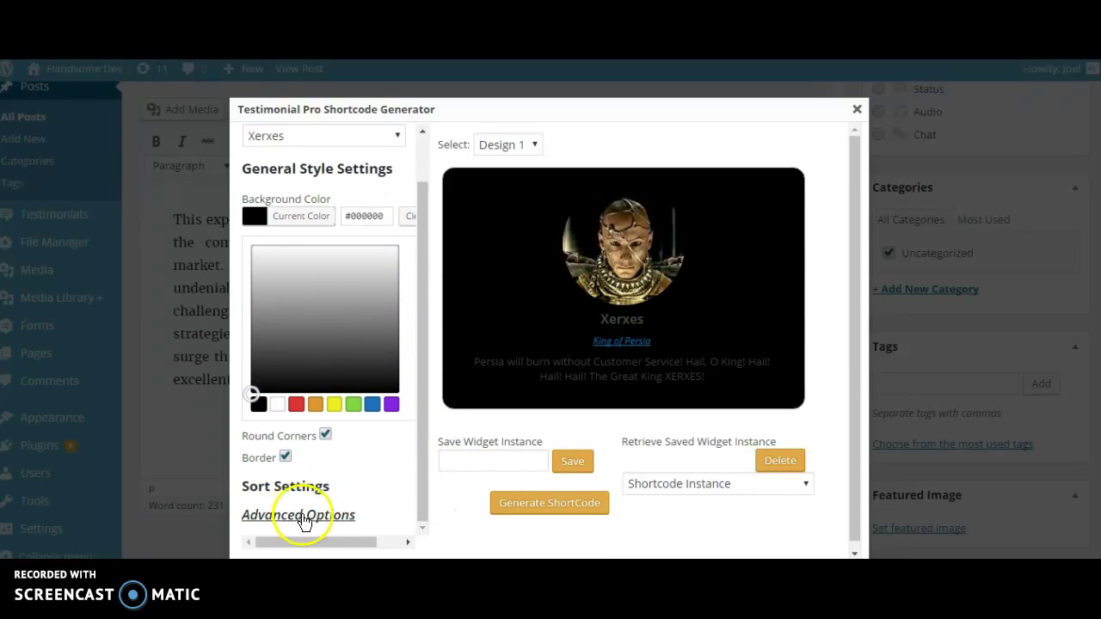
- Expand Advanced Options to reveal the title and subtitle text settings
click(320, 521)
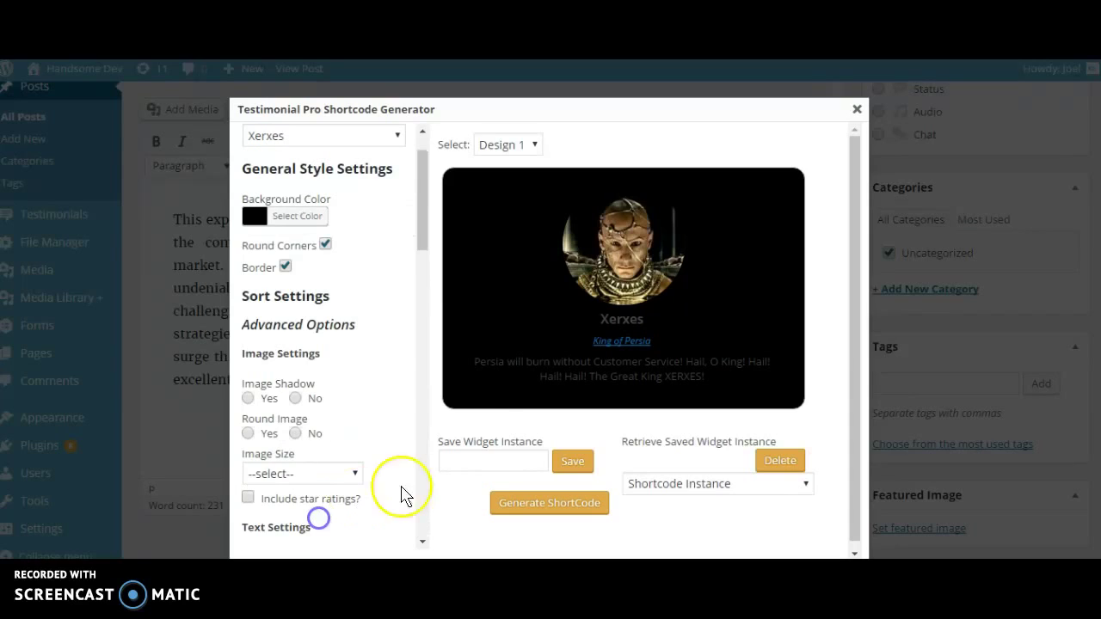
drag(423, 233, 420, 327)
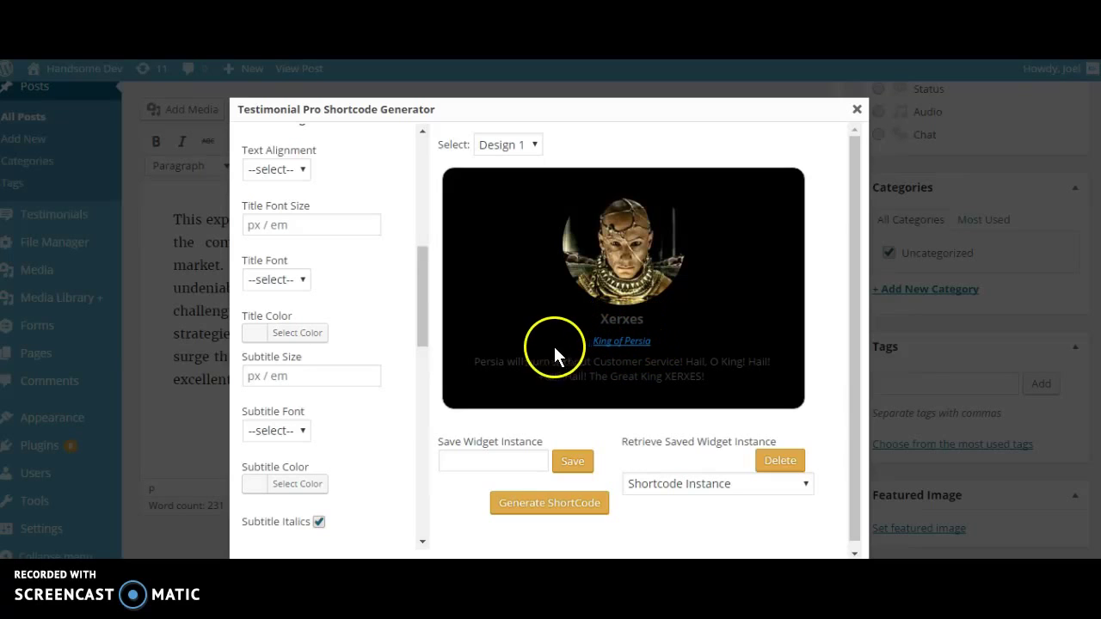
drag(474, 362, 684, 377)
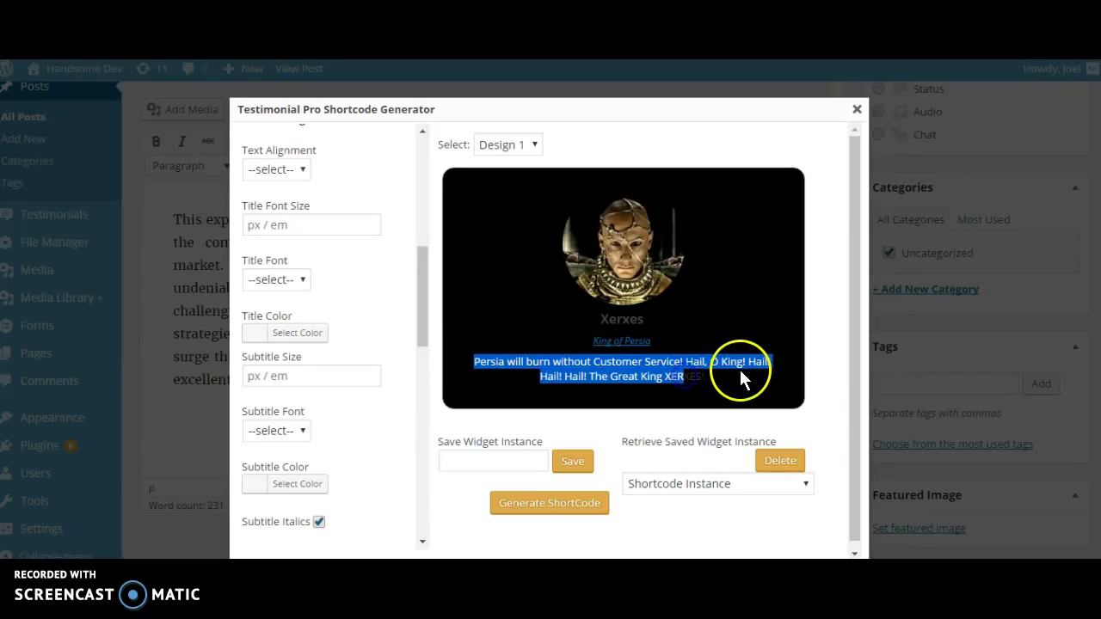
click(597, 353)
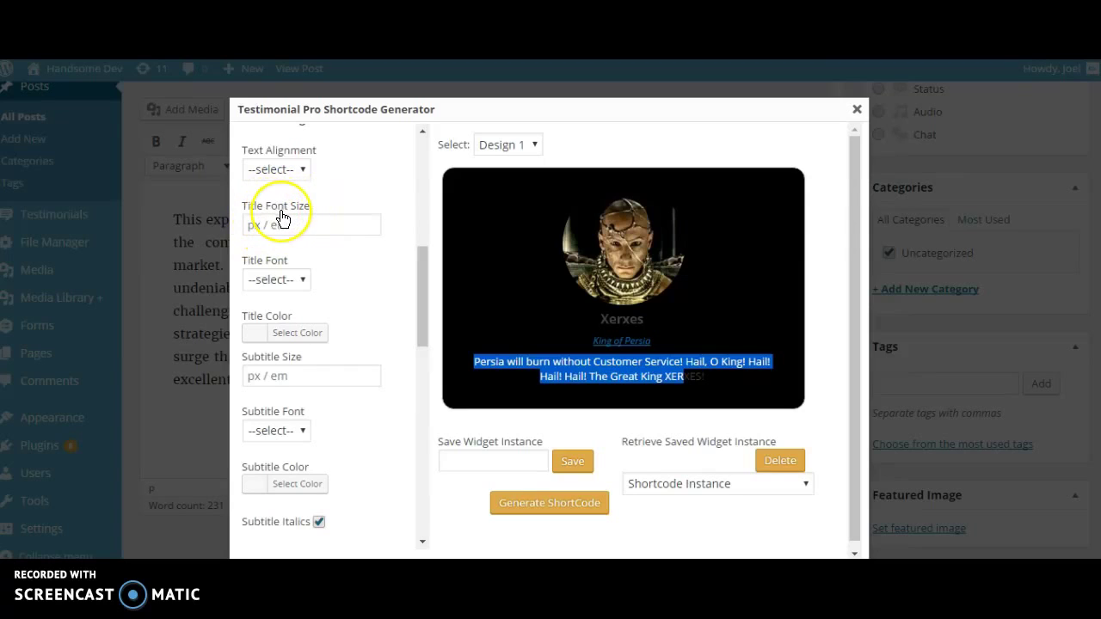
- Set the name's Title Font Size to 20px
click(282, 218)
click(260, 225)
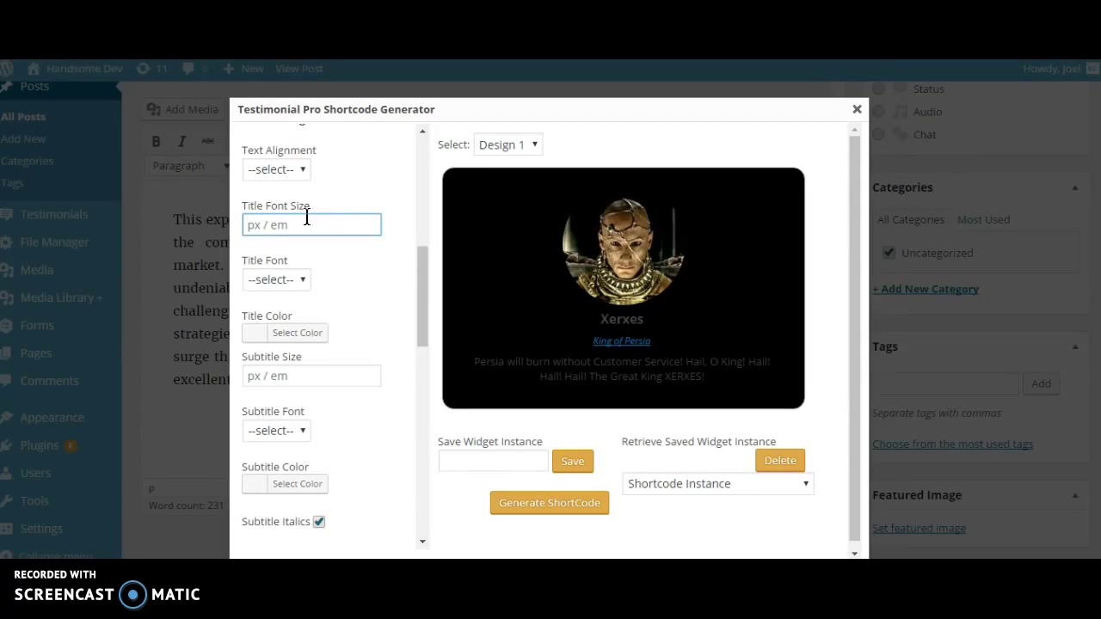
text(20)
key(Down)
key(Tab)
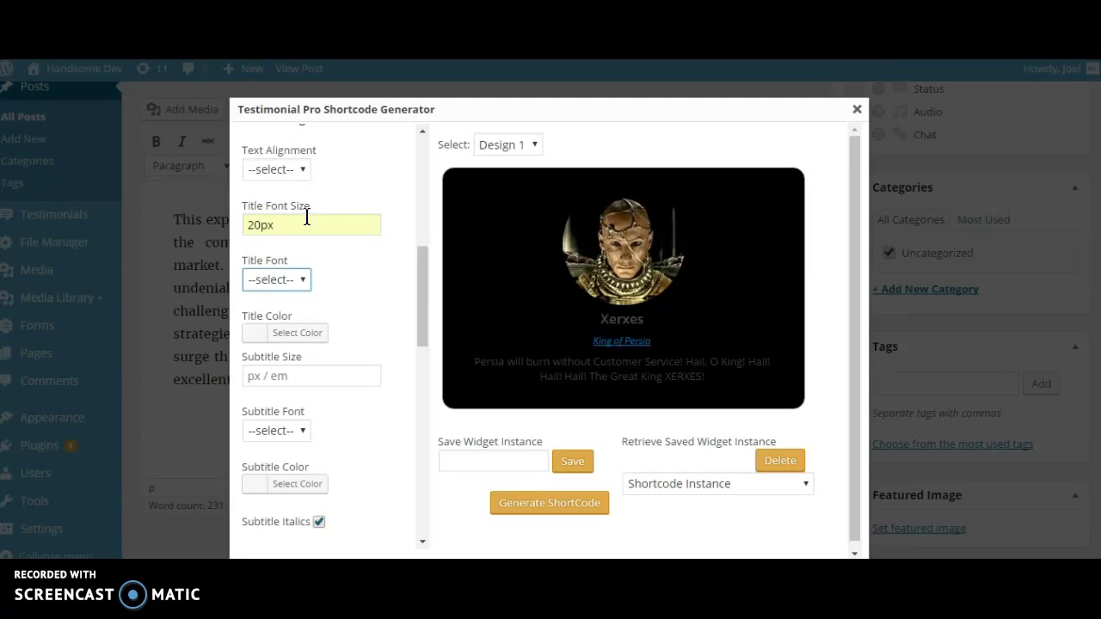
click(591, 320)
drag(594, 319, 665, 319)
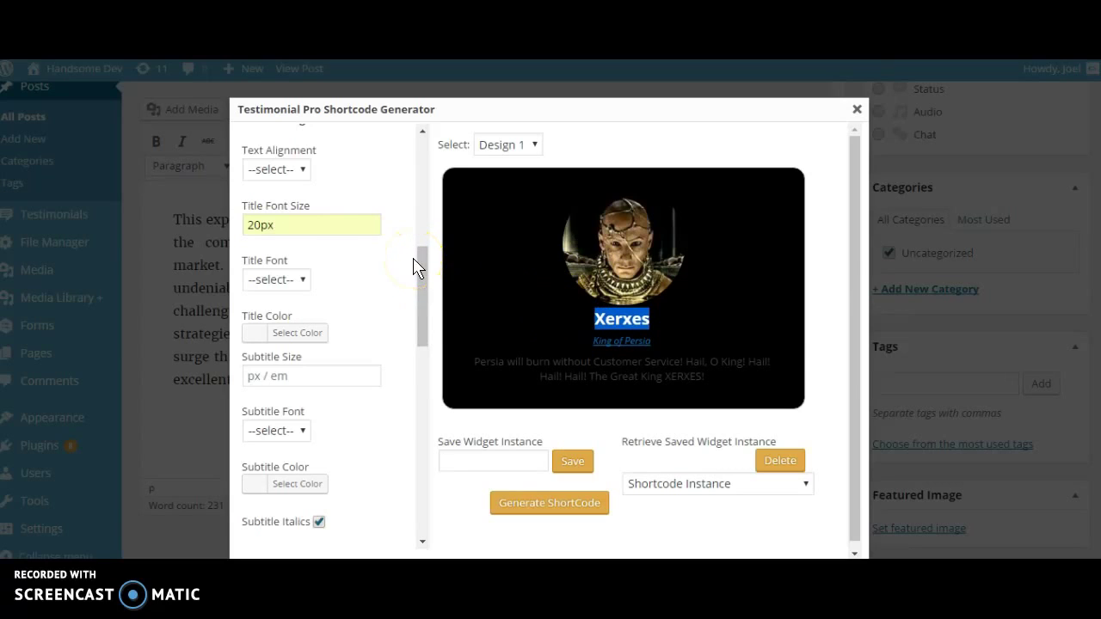
- Set the name's font to Georgia and its colour to red
click(279, 283)
click(279, 282)
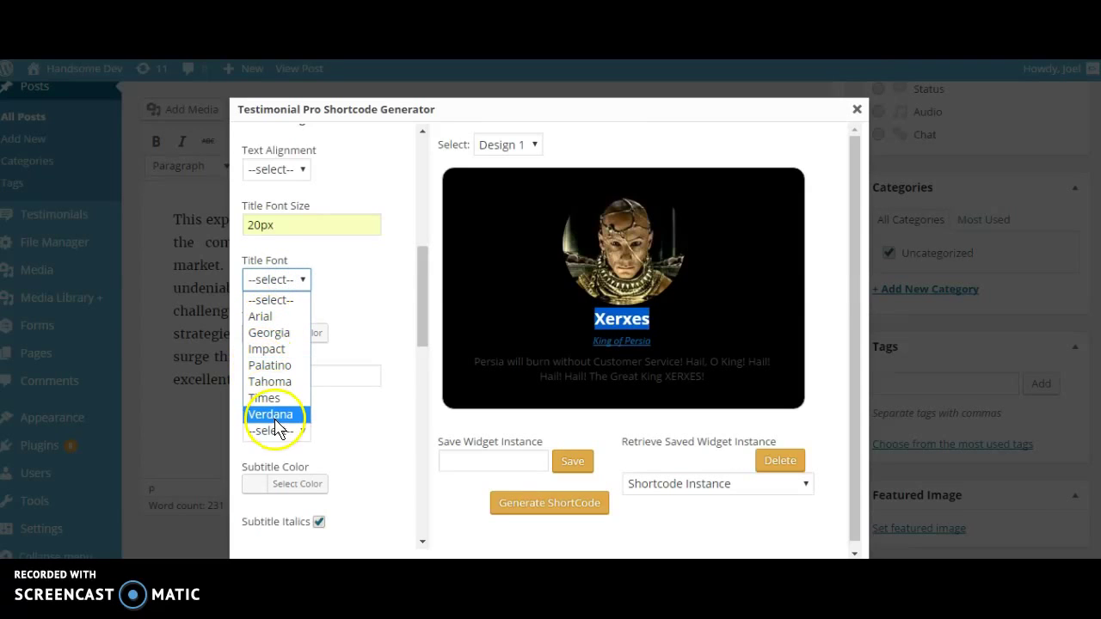
click(272, 334)
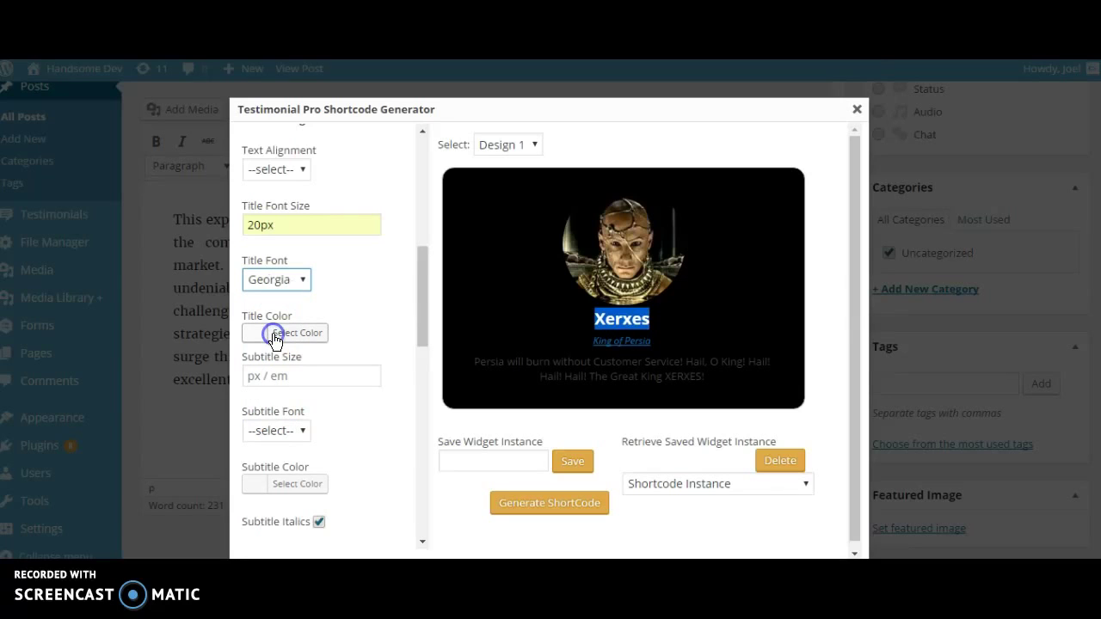
click(275, 336)
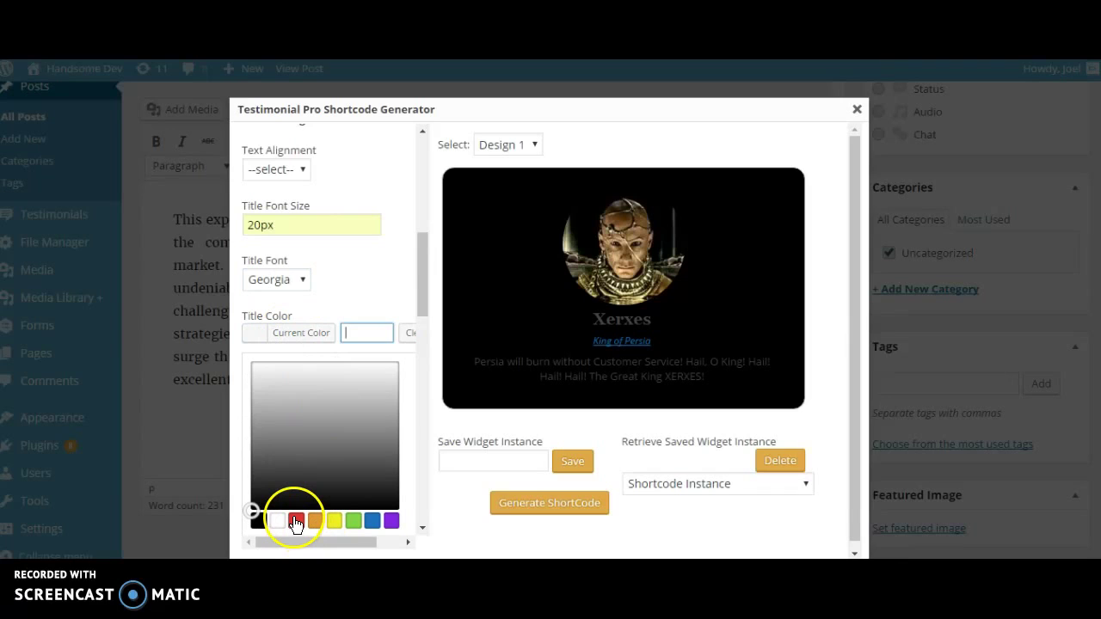
click(295, 522)
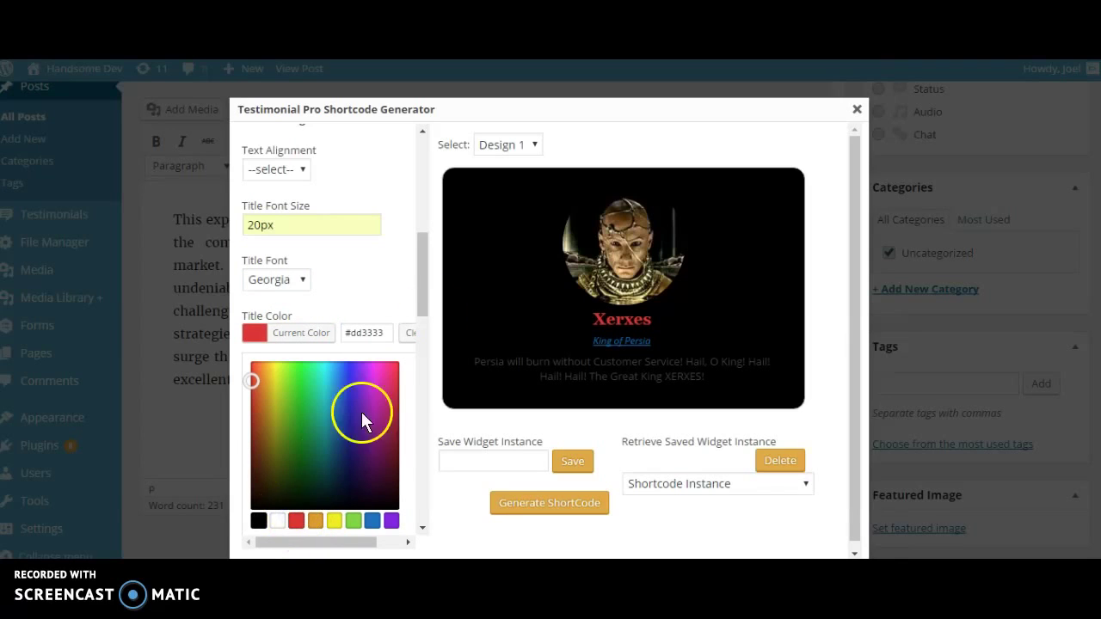
mouse_move(422, 290)
mouse_down()
mouse_move(425, 336)
mouse_move(428, 295)
mouse_up()
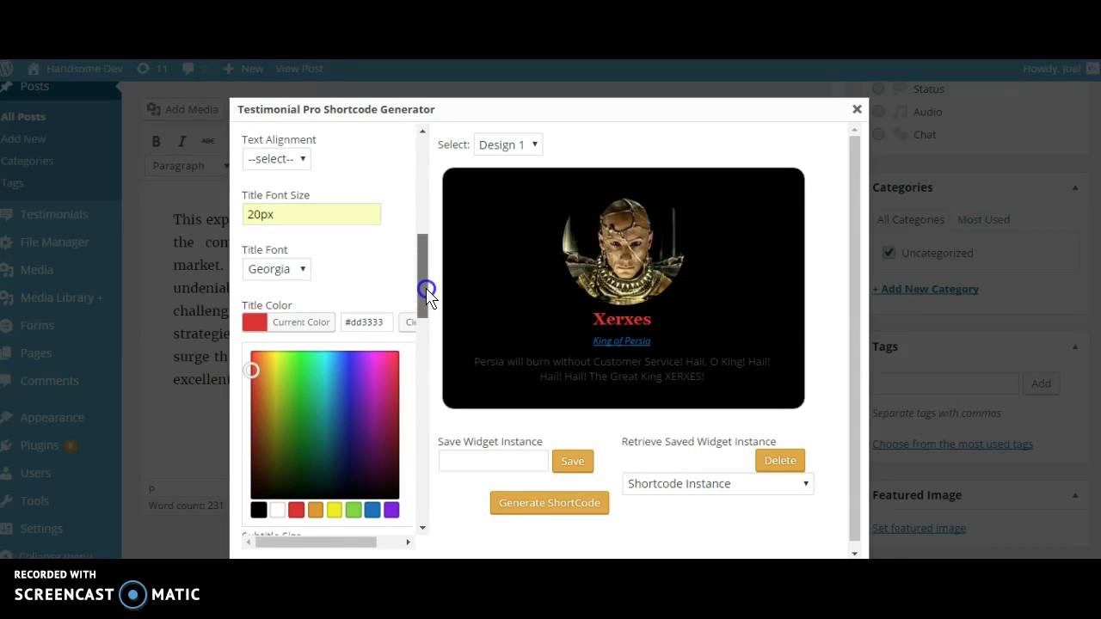
drag(427, 295, 424, 290)
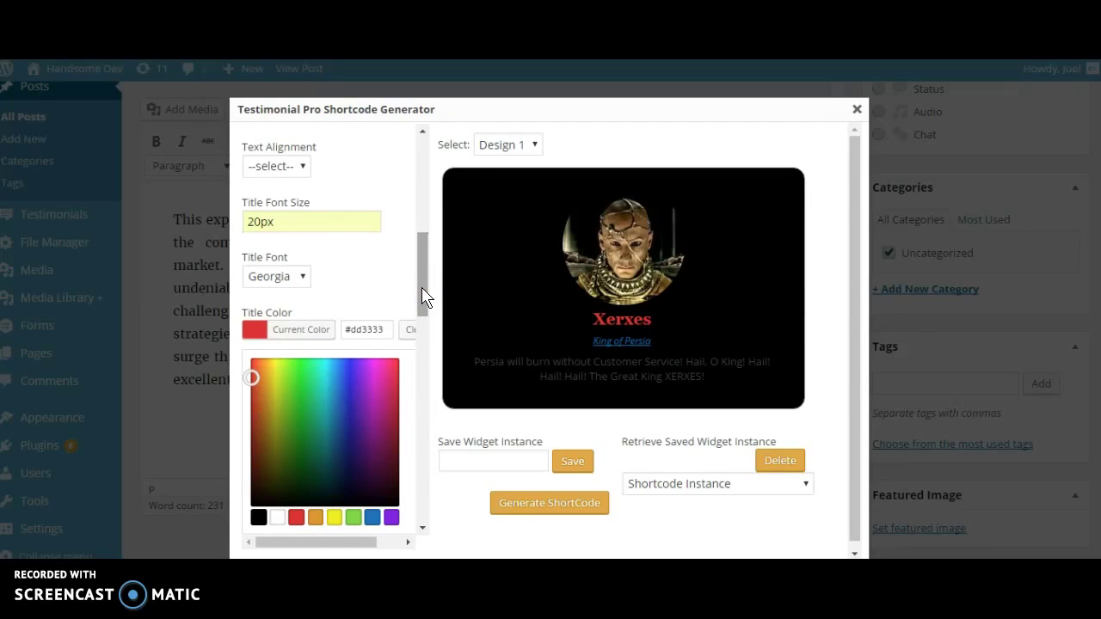
drag(423, 293, 418, 342)
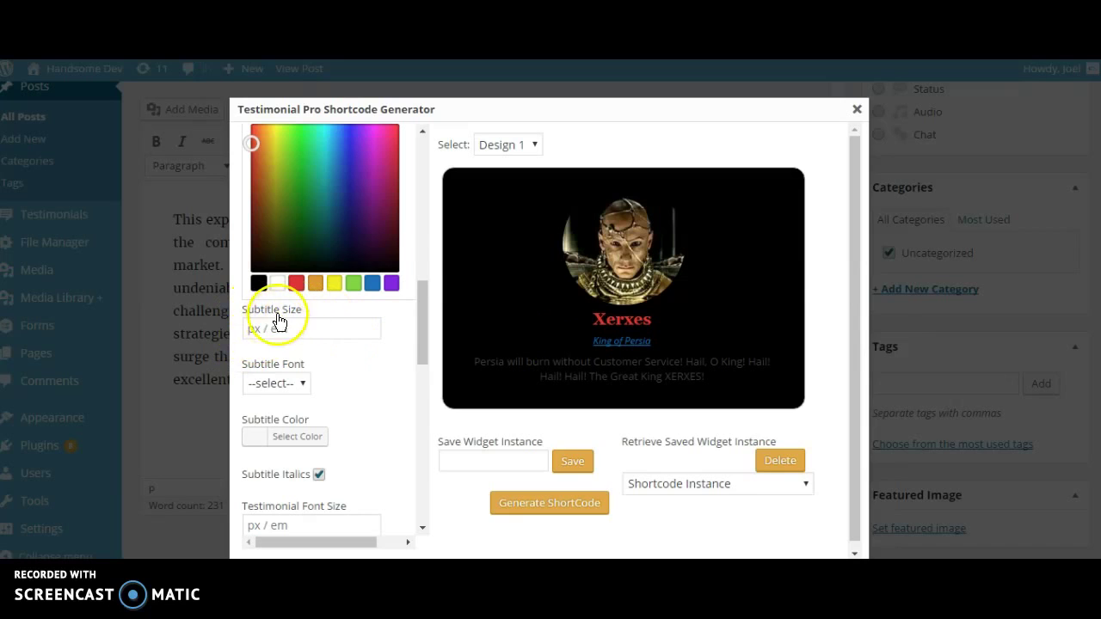
- Set the testimonial text to 11px Georgia and turn on subtitle italics
click(249, 330)
scroll(249, 330, down, 2)
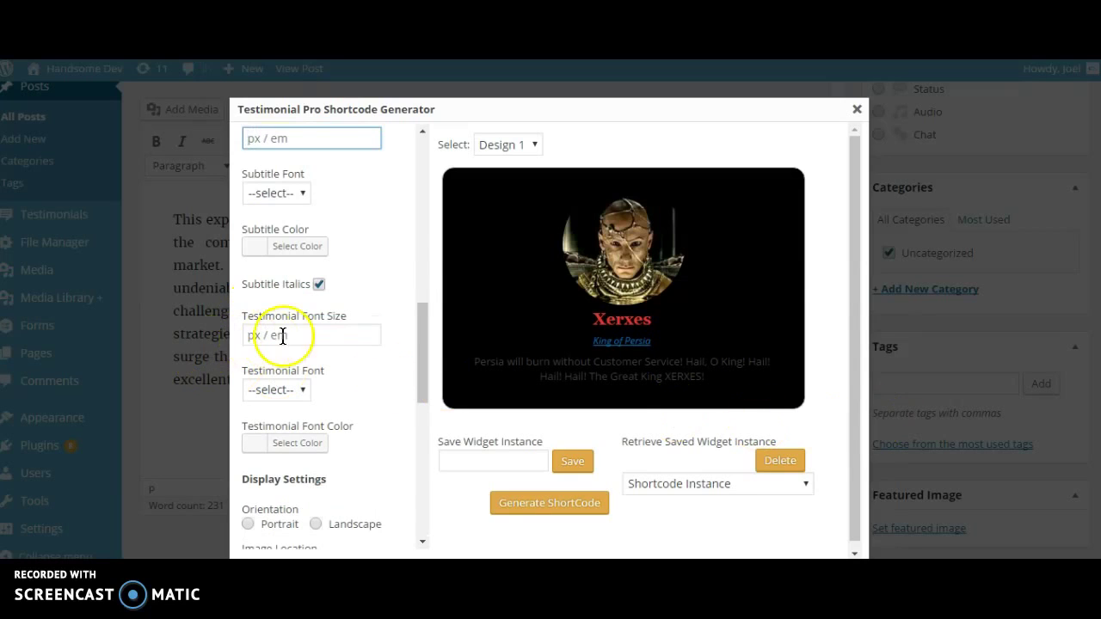
click(249, 335)
text(11)
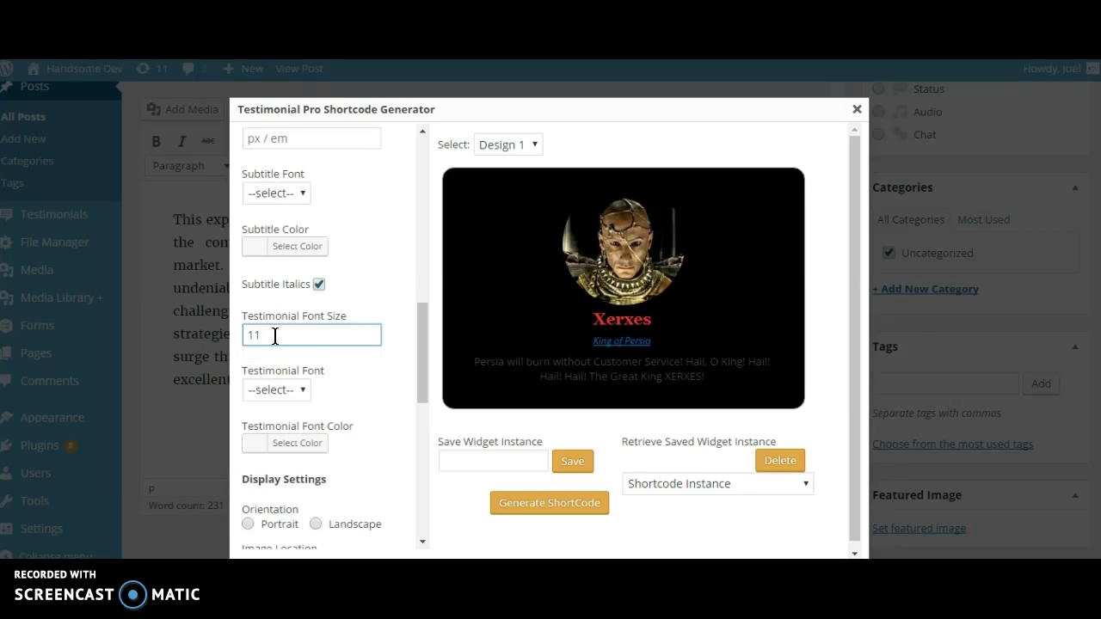
text(px)
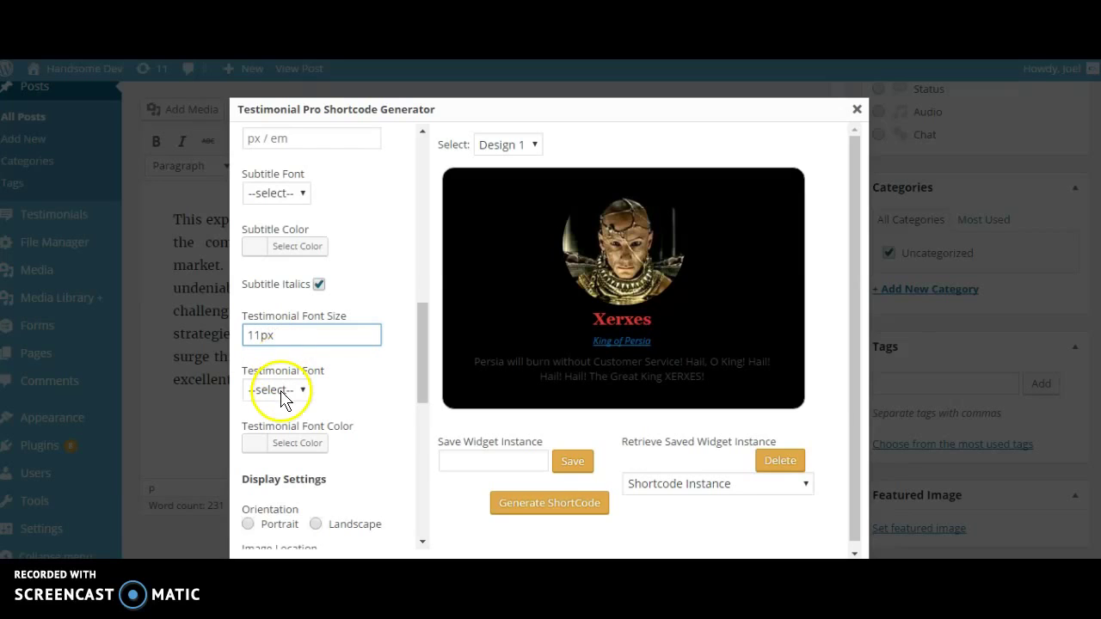
click(282, 392)
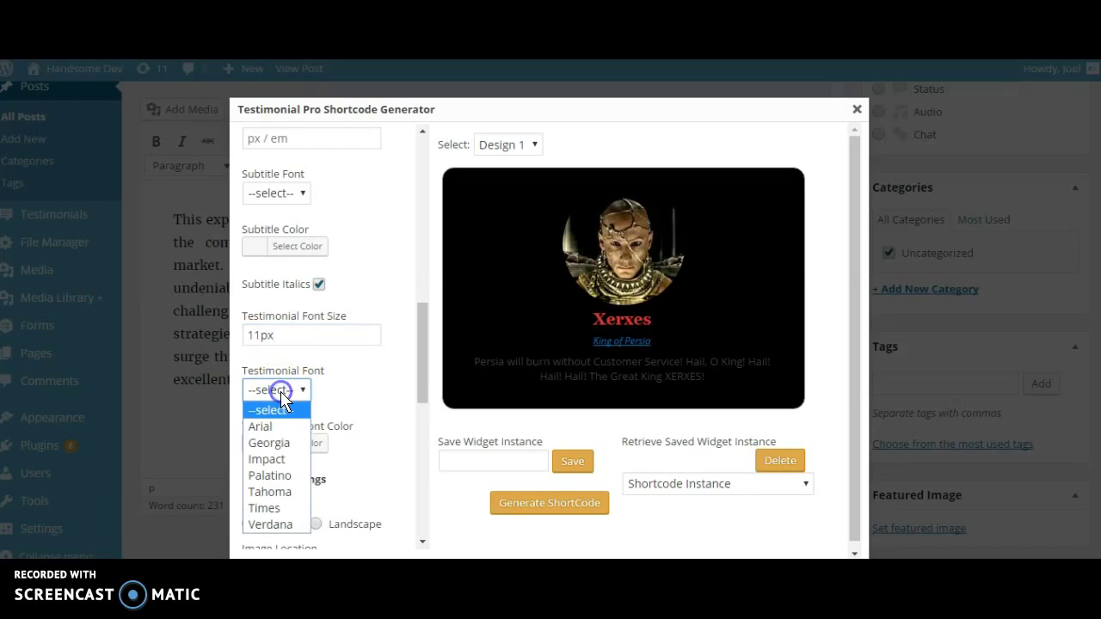
click(273, 442)
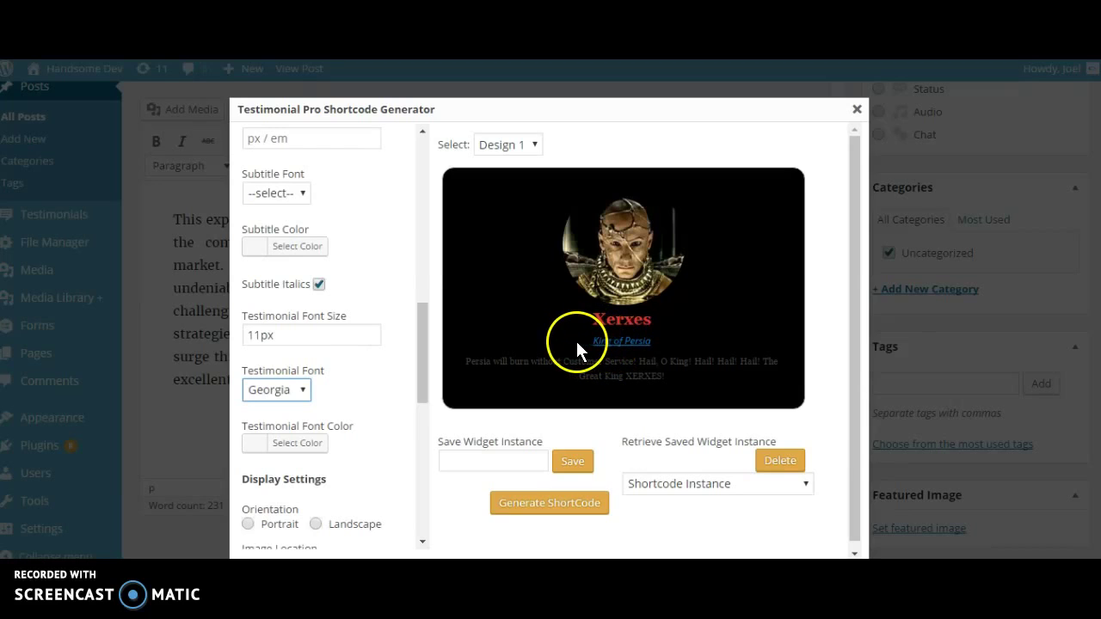
drag(576, 341, 694, 342)
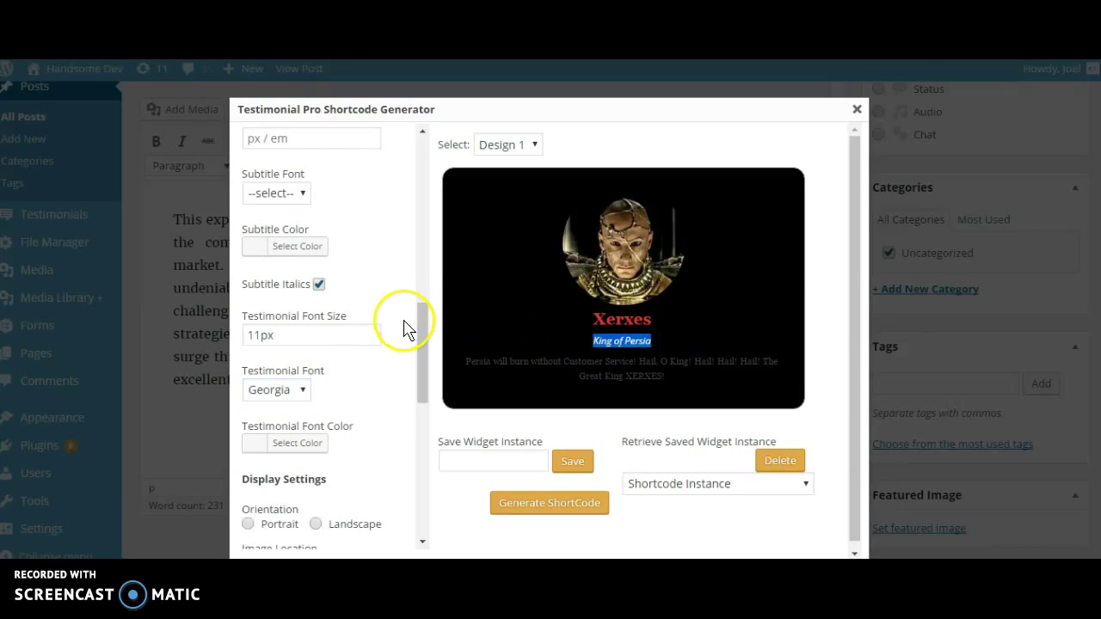
click(319, 286)
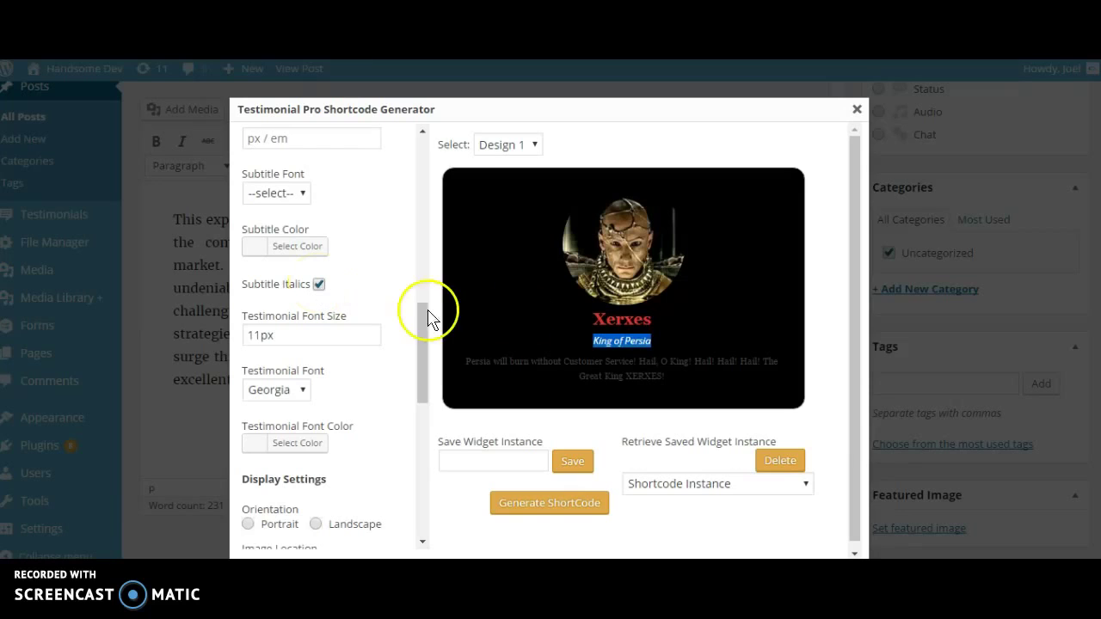
- Toggle Subtitle Italics off and back on, then review the subtitle colour choices
click(318, 285)
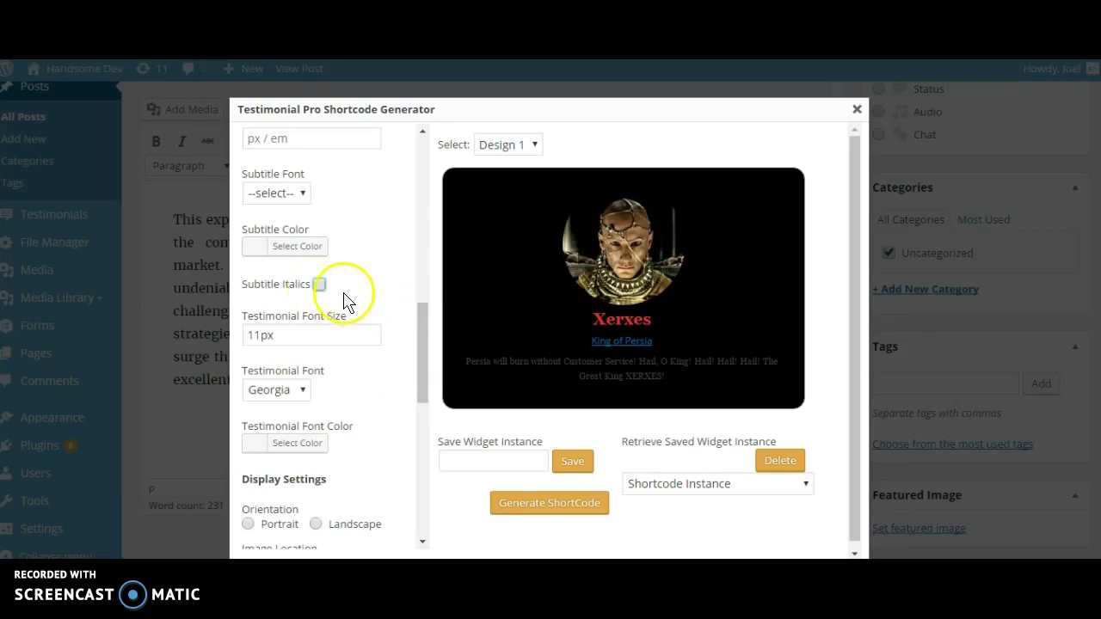
click(318, 284)
mouse_move(422, 335)
mouse_down()
mouse_move(422, 348)
mouse_move(424, 306)
mouse_up()
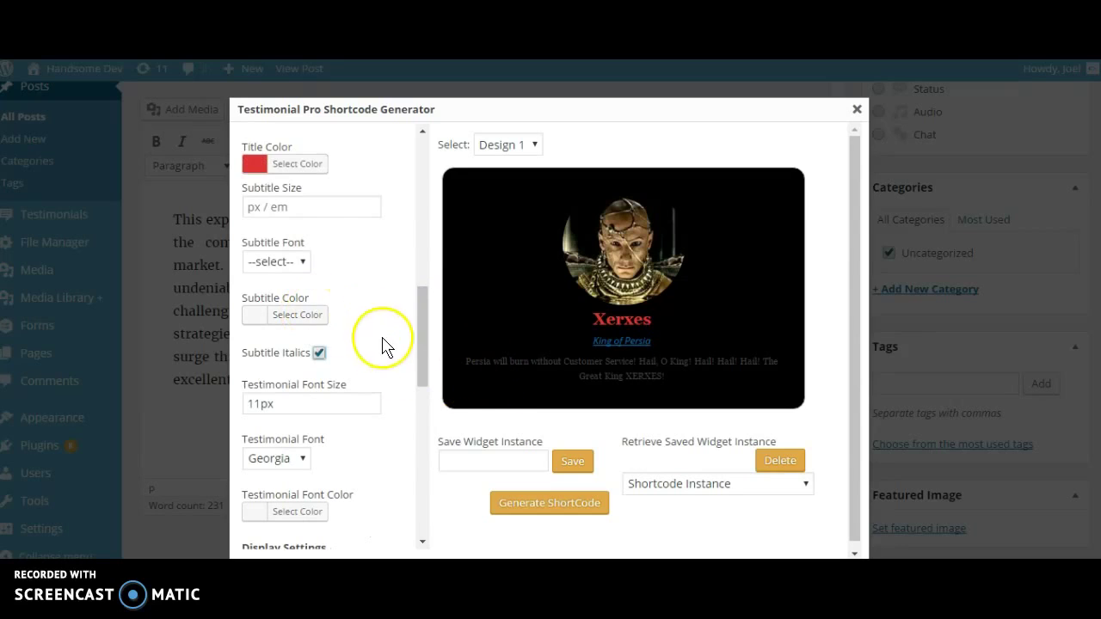
click(314, 324)
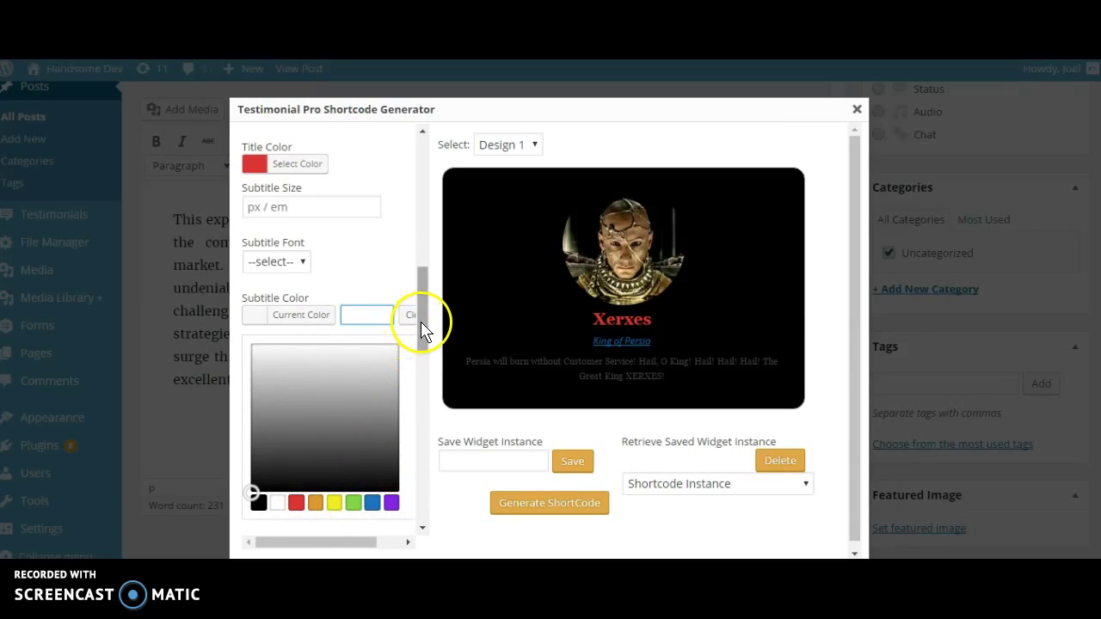
drag(421, 327, 420, 378)
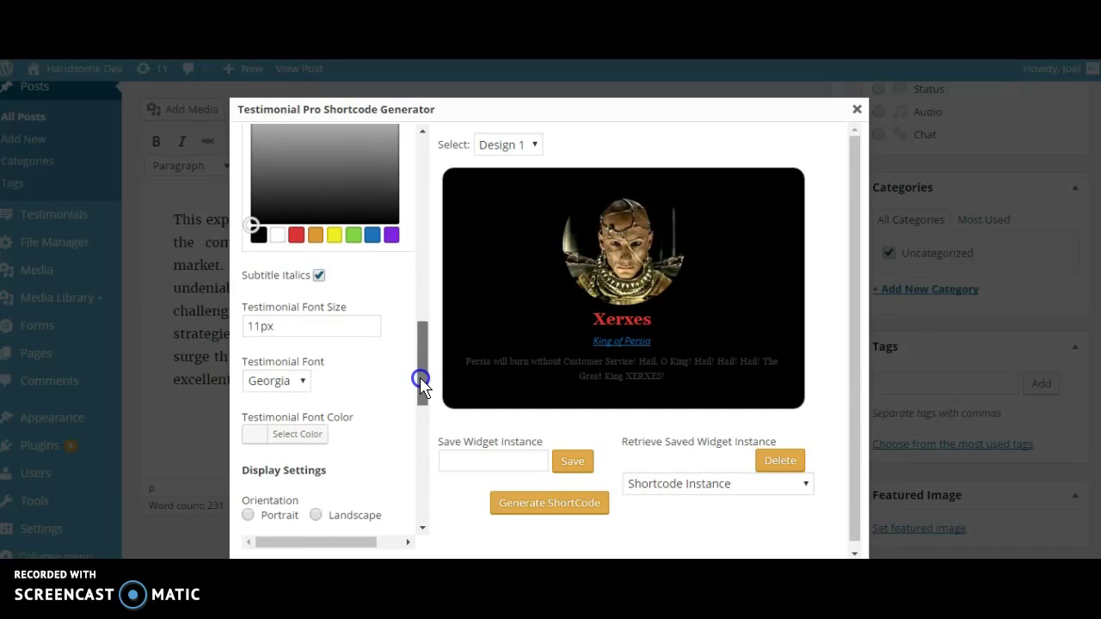
drag(420, 378, 417, 390)
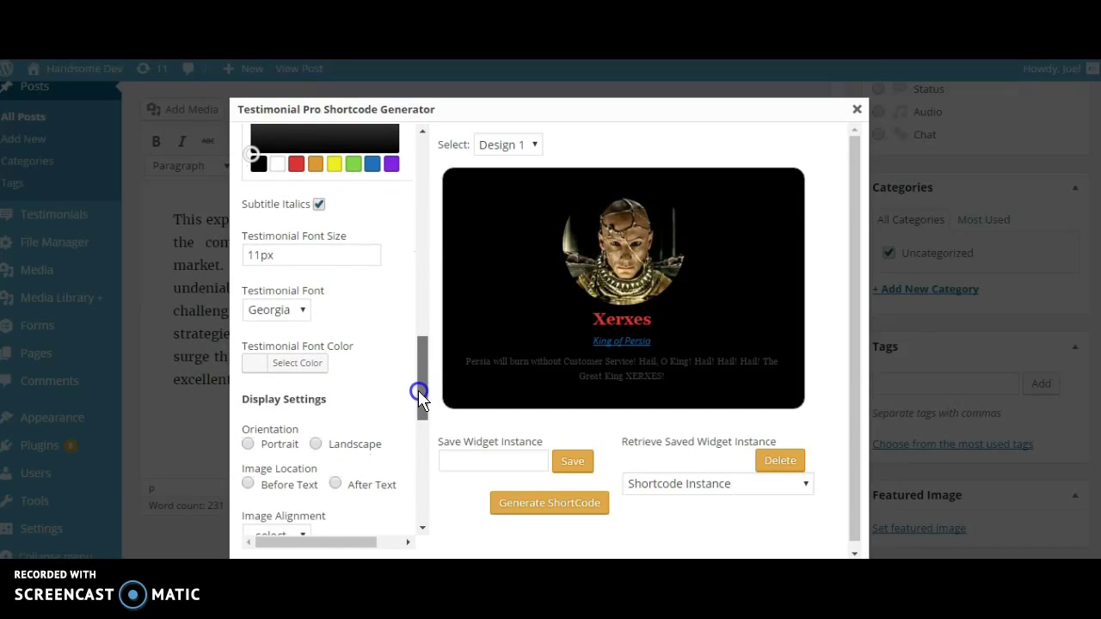
- Set the image orientation to Portrait under Display Settings
click(251, 255)
scroll(251, 255, down, 2)
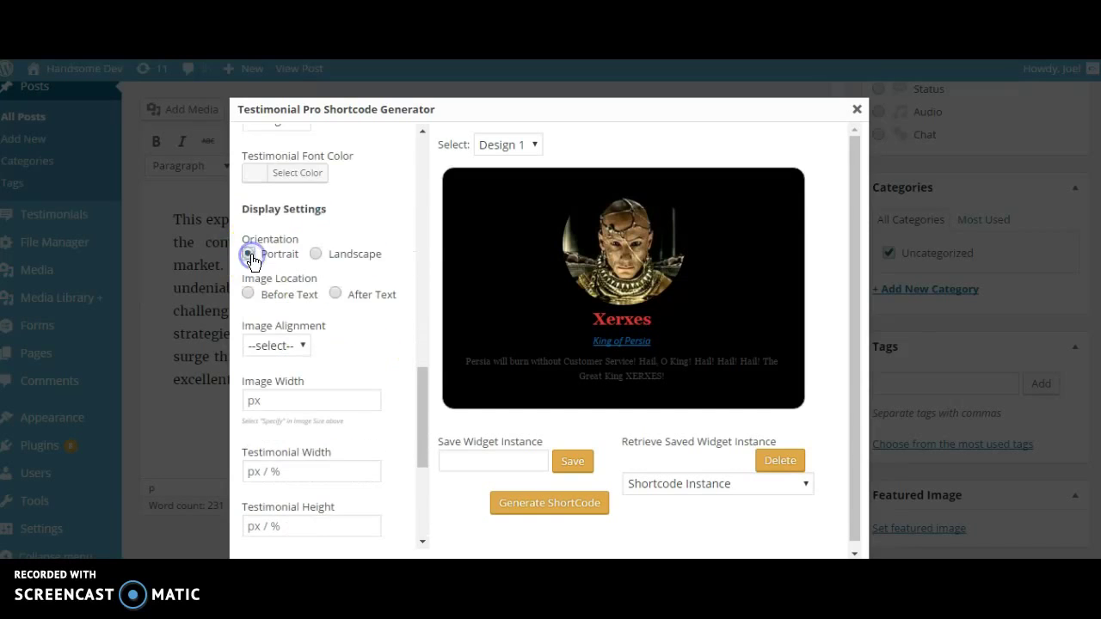
scroll(339, 249, up, 2)
scroll(361, 314, up, 1)
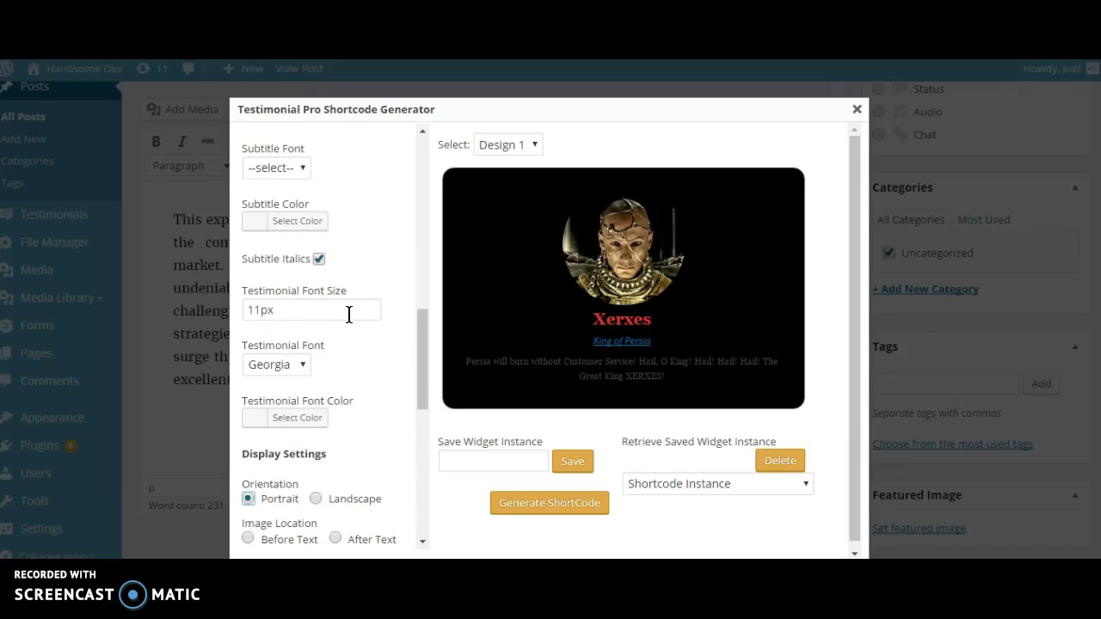
scroll(378, 308, up, 1)
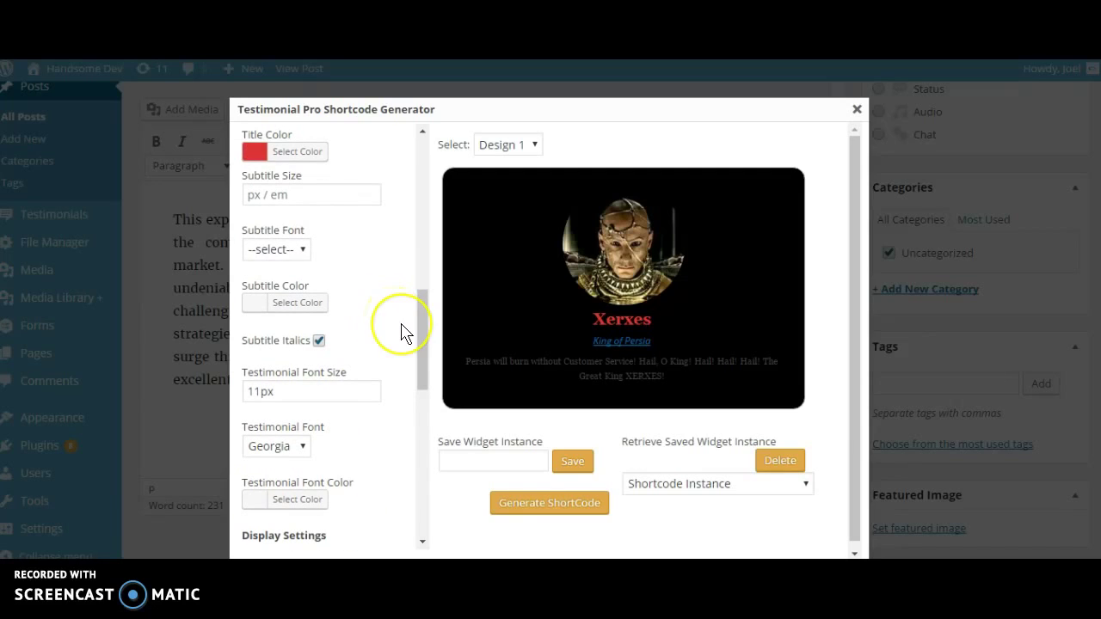
click(348, 344)
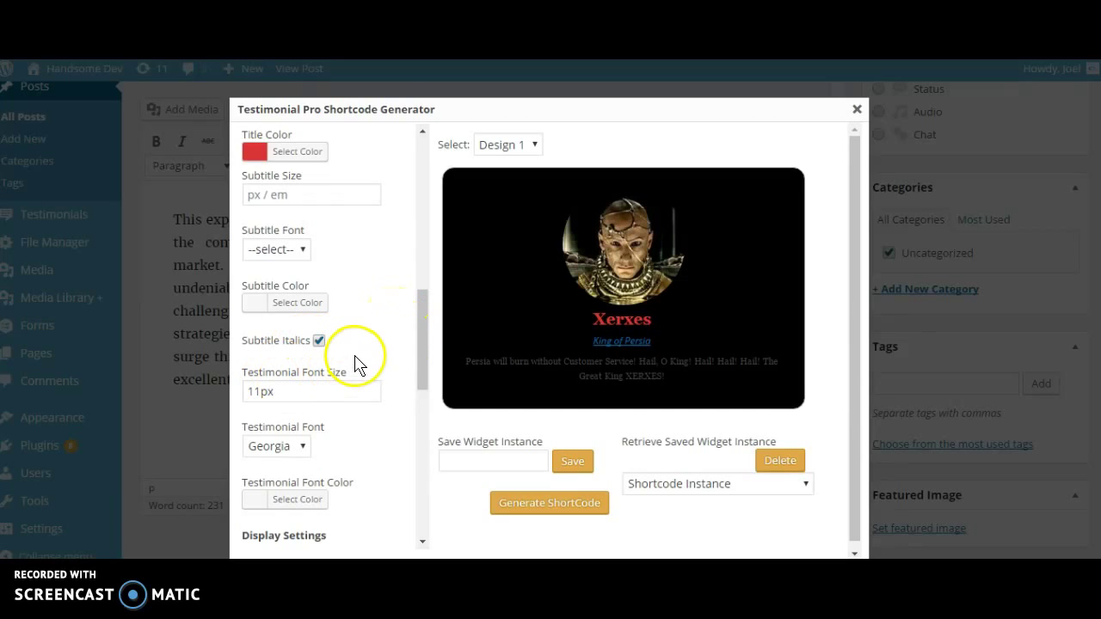
scroll(354, 351, down, 3)
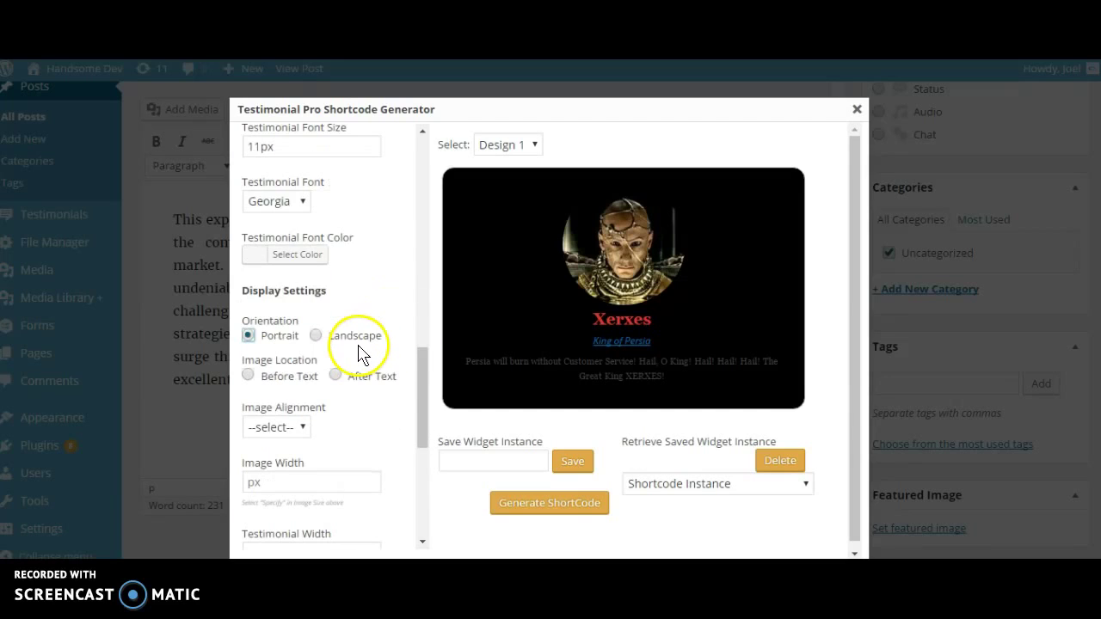
scroll(381, 277, up, 1)
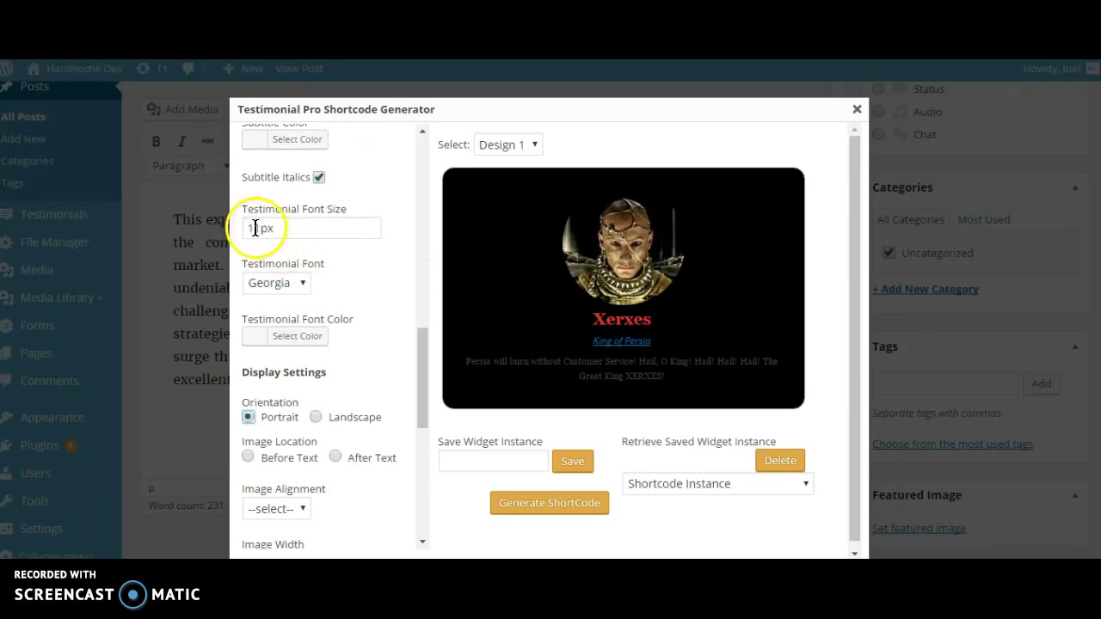
- Make the testimonial text 18px red Palatino and generate the shortcode into the post
click(255, 228)
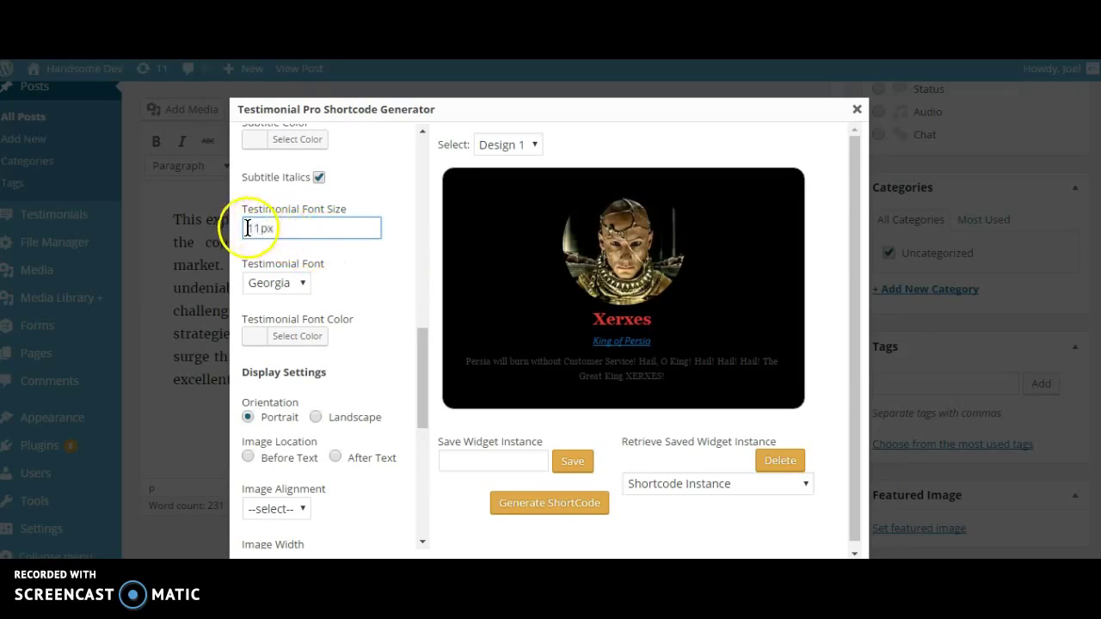
drag(247, 228, 261, 228)
text(18)
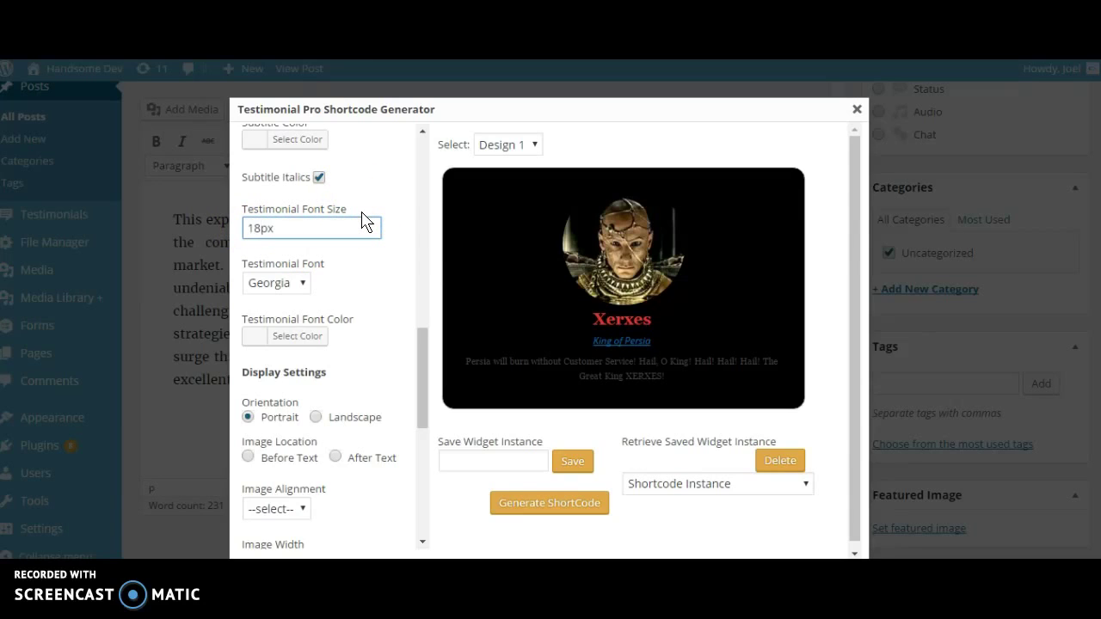
key(Tab)
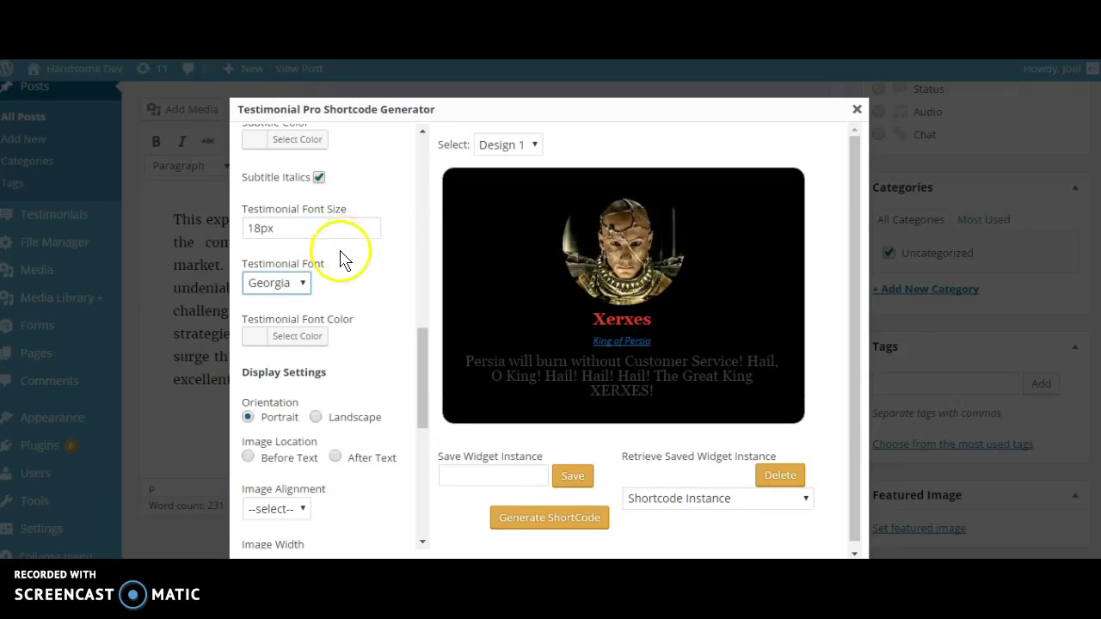
click(298, 284)
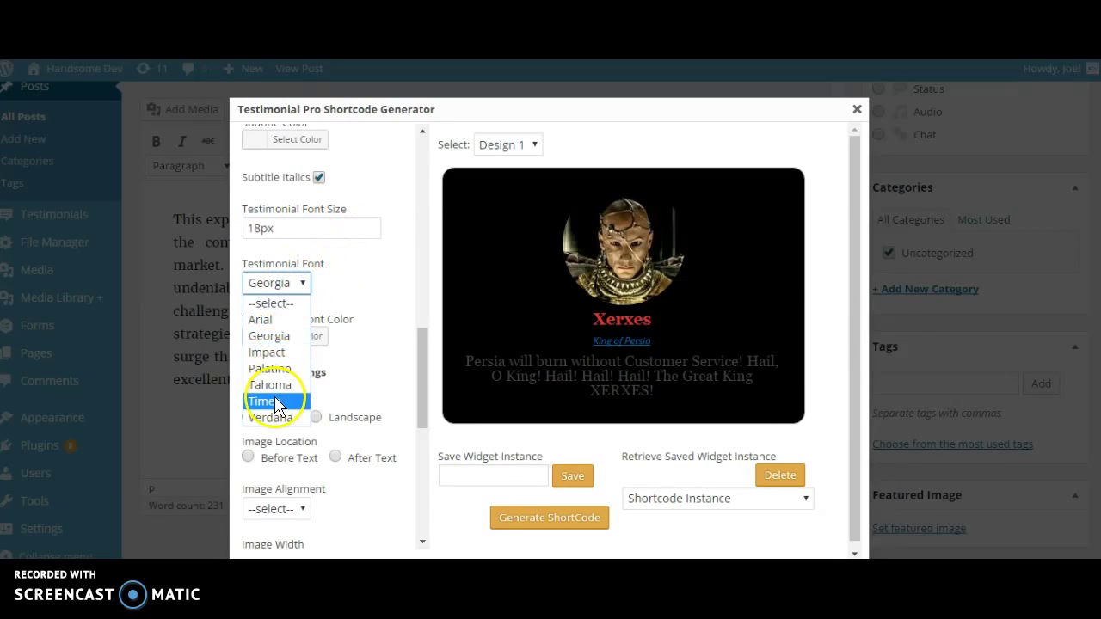
click(282, 372)
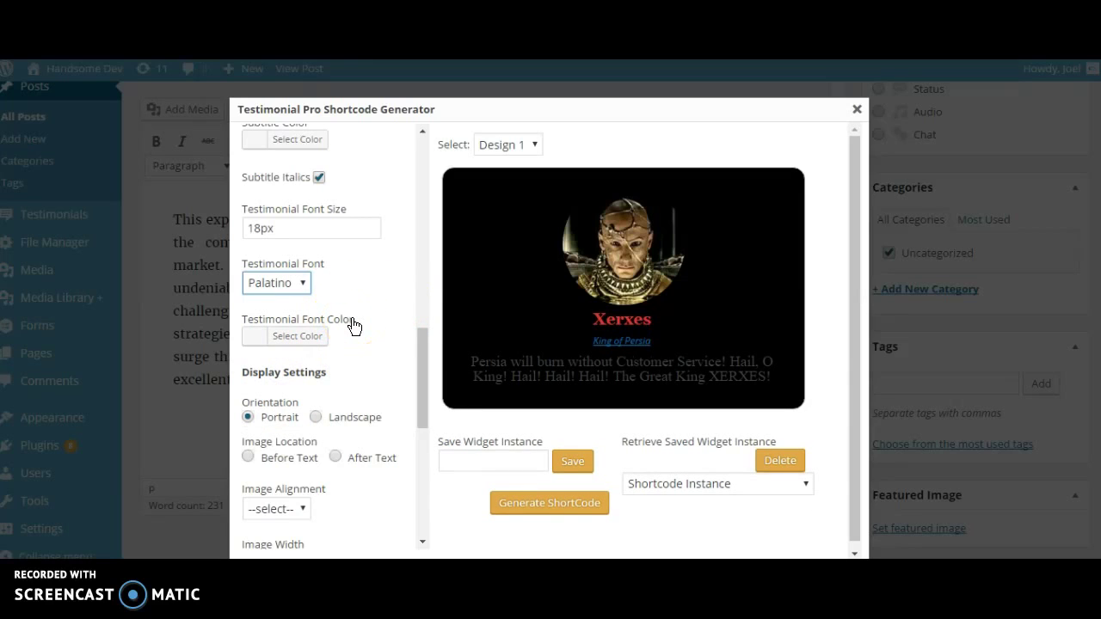
click(296, 336)
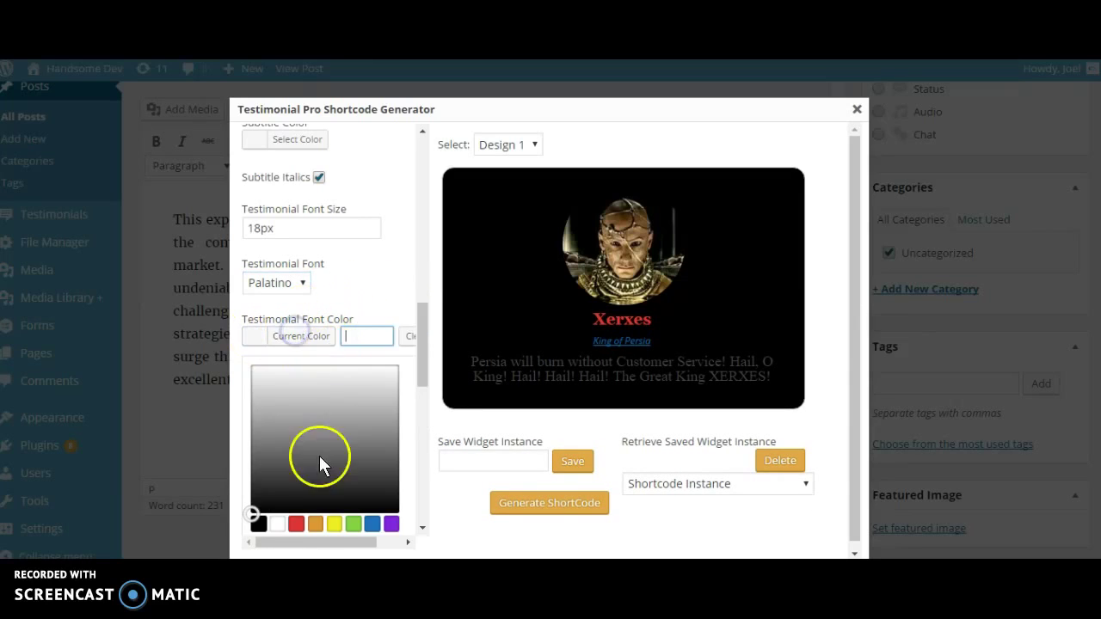
click(296, 524)
drag(422, 340, 427, 411)
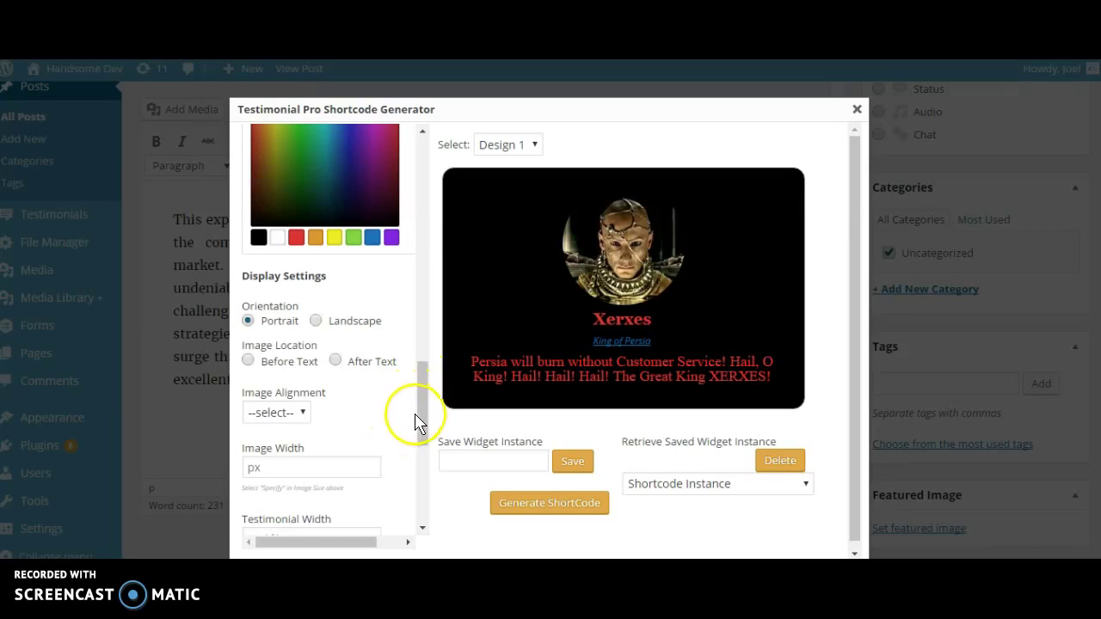
click(526, 511)
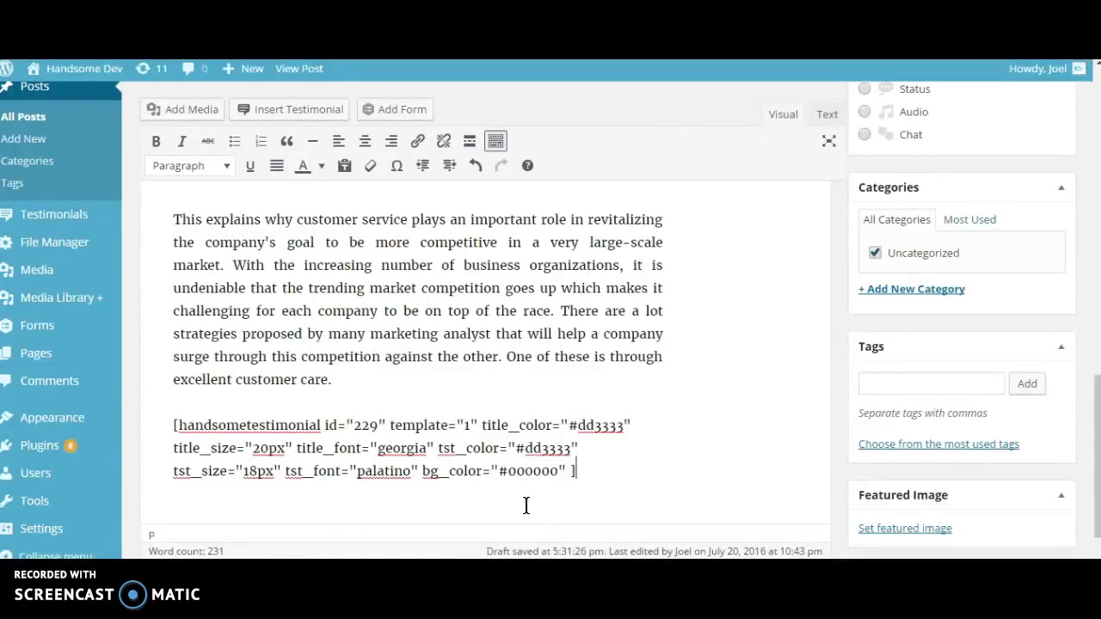
- Check the inserted Xerxes shortcode's attributes and scroll back to the article's opening
mouse_move(587, 470)
mouse_down()
mouse_move(483, 474)
mouse_move(188, 427)
mouse_up()
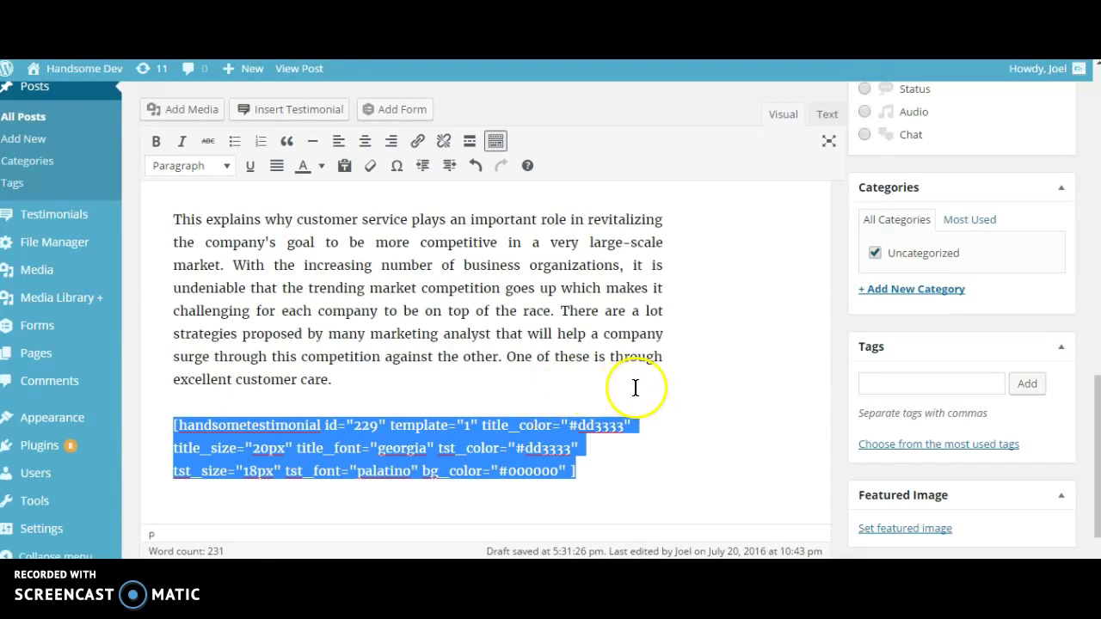
scroll(641, 387, up, 1)
scroll(654, 387, up, 3)
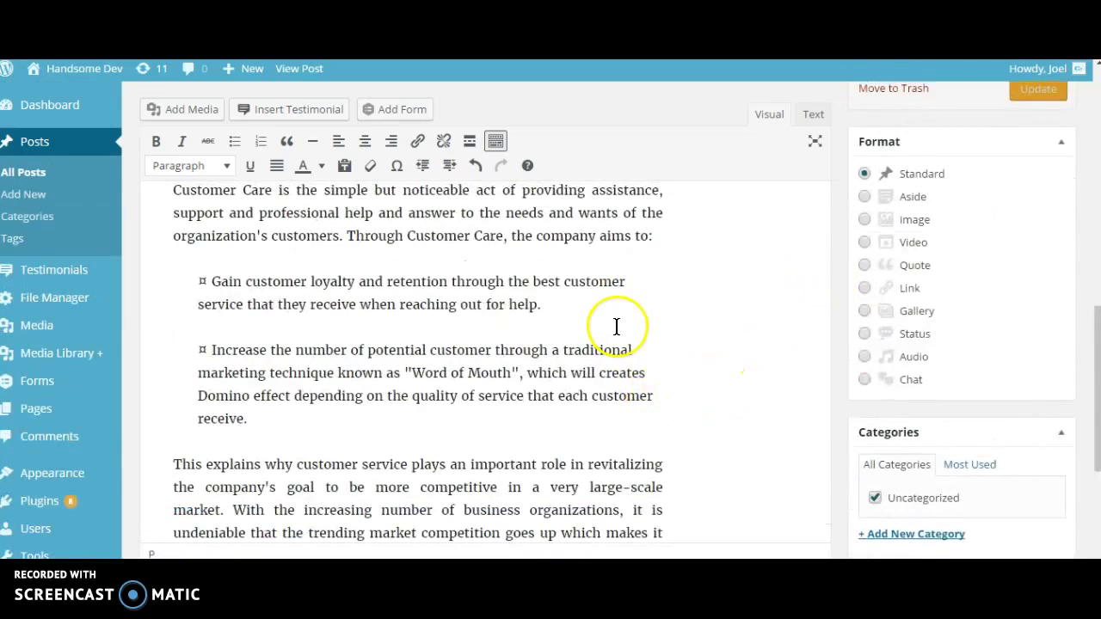
- Update the Customer Care post, then select the saved testimonial shortcode paragraph
scroll(619, 323, up, 2)
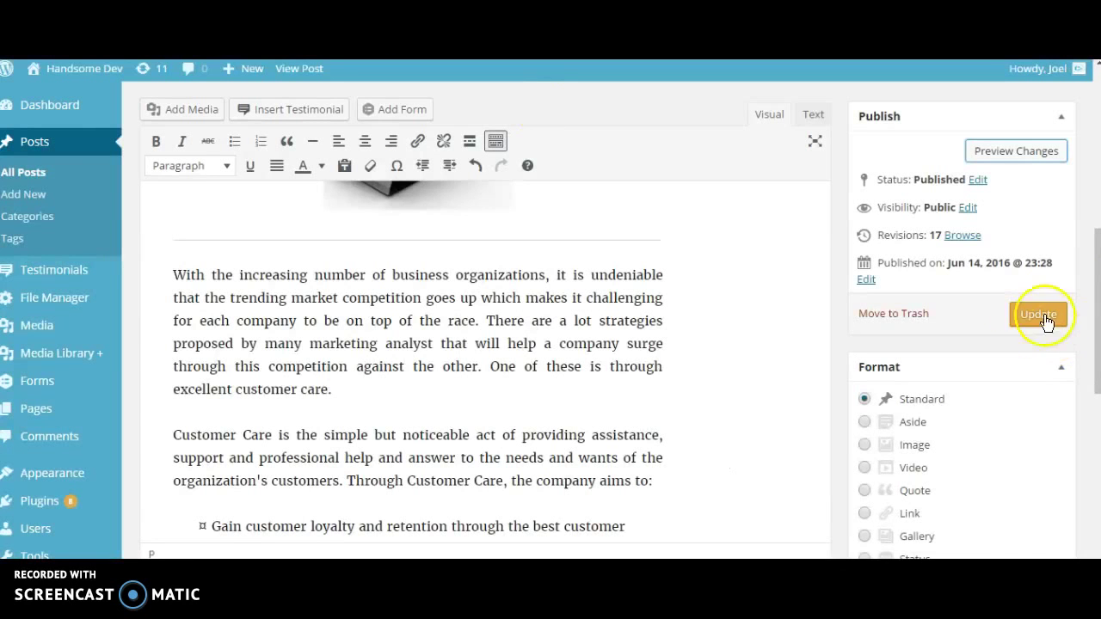
click(1028, 317)
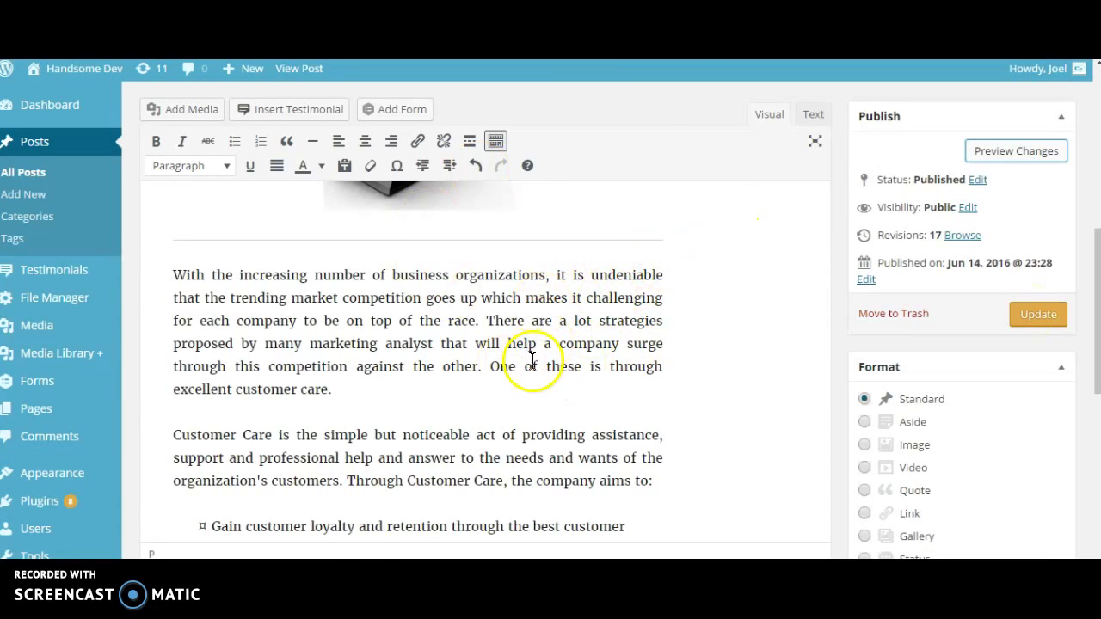
scroll(533, 359, down, 1)
scroll(535, 369, down, 3)
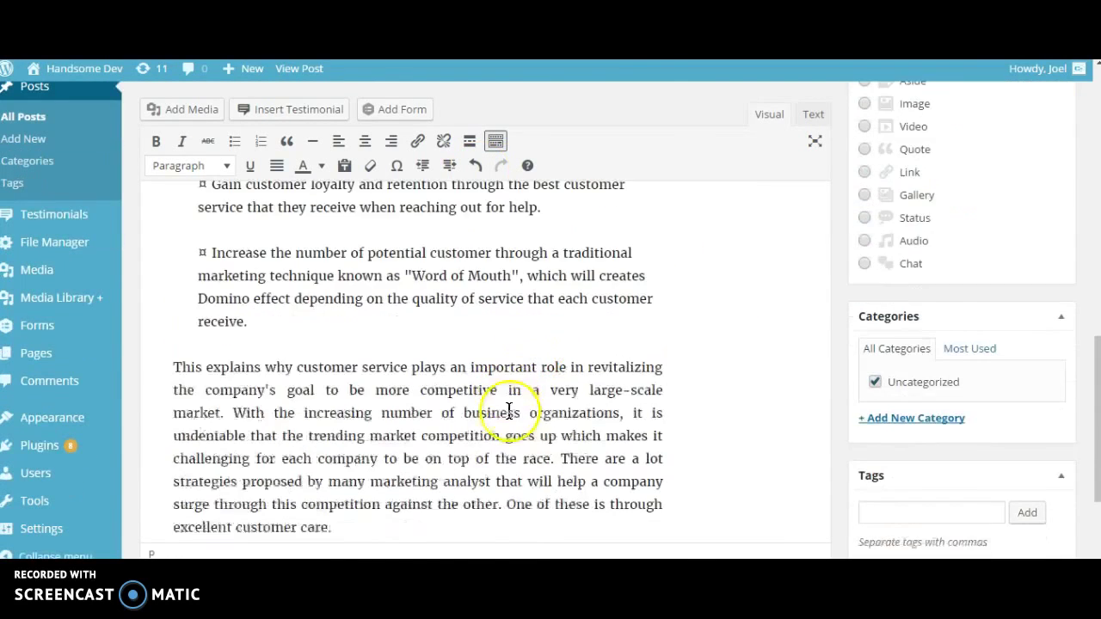
scroll(516, 395, down, 2)
scroll(516, 417, down, 1)
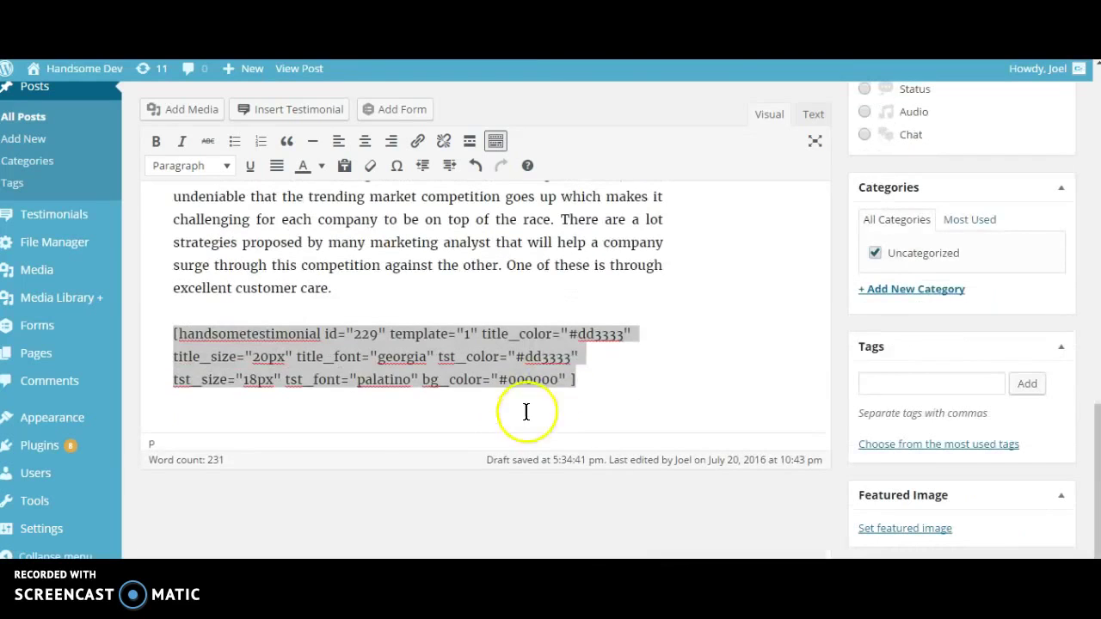
triple_click(613, 376)
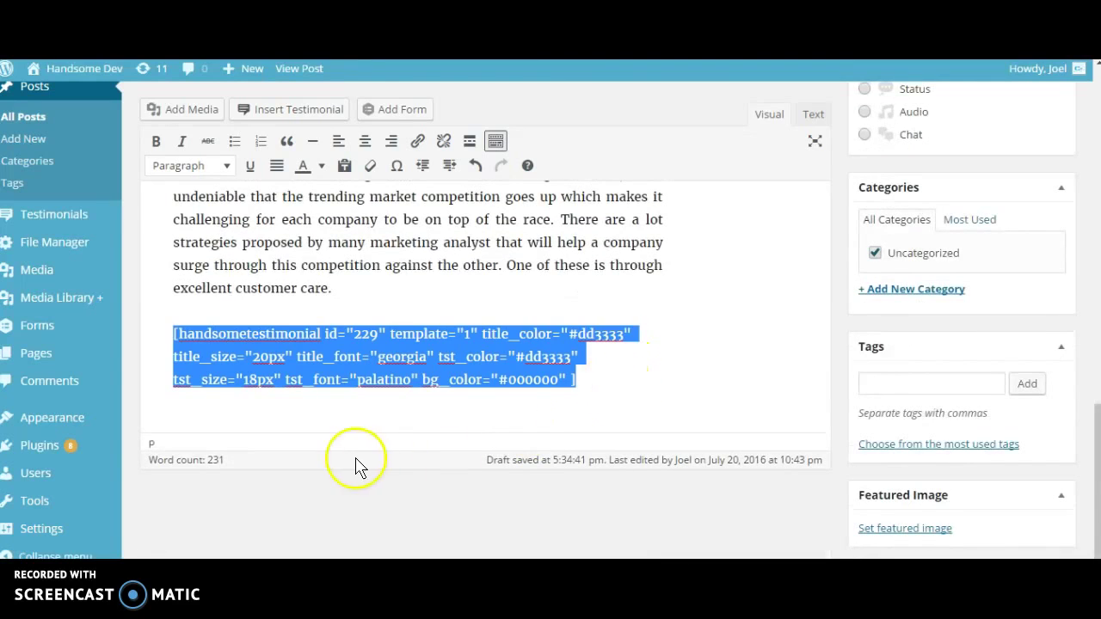